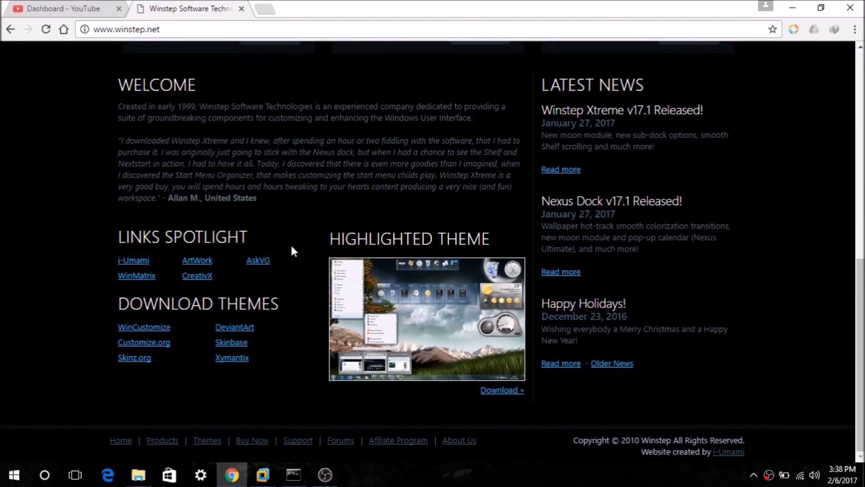
Step: Look over the Winstep home page and the products offered on its Buy Now page
{"action": "scroll", "coordinate": [291, 250], "scroll_direction": "up", "scroll_amount": 6}
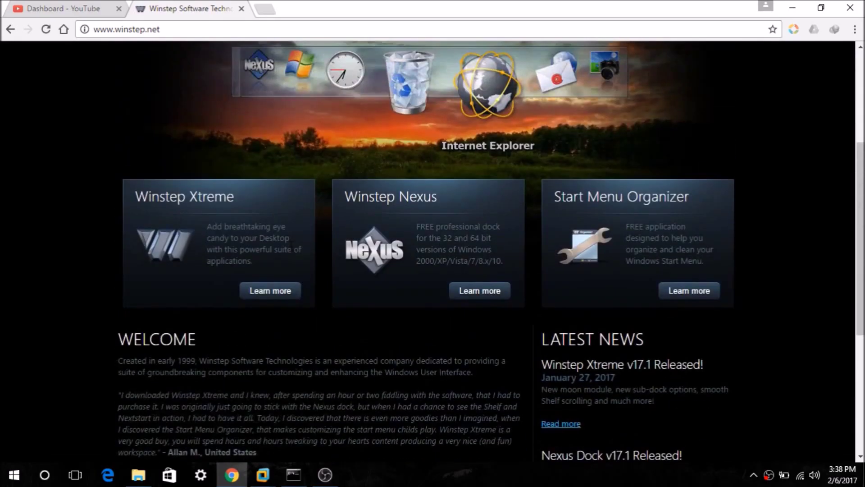
{"action": "scroll", "coordinate": [290, 245], "scroll_direction": "up", "scroll_amount": 5}
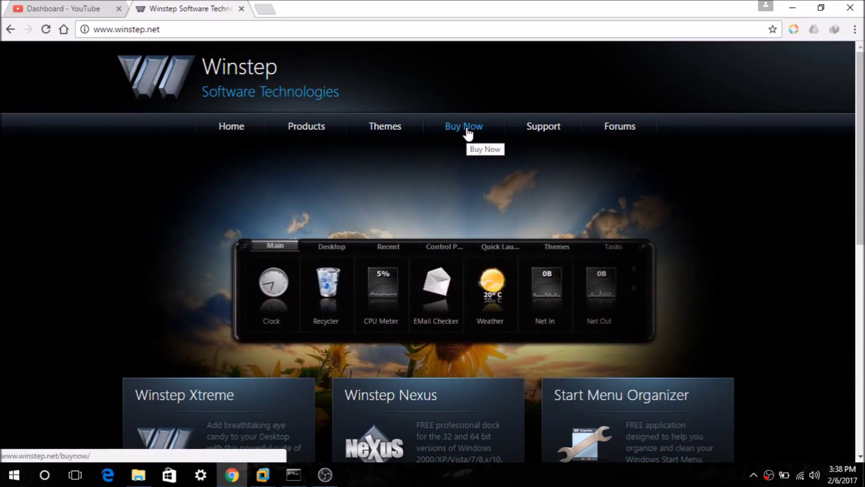
{"action": "left_click", "coordinate": [468, 131]}
{"action": "scroll", "coordinate": [405, 130], "scroll_direction": "down", "scroll_amount": 2}
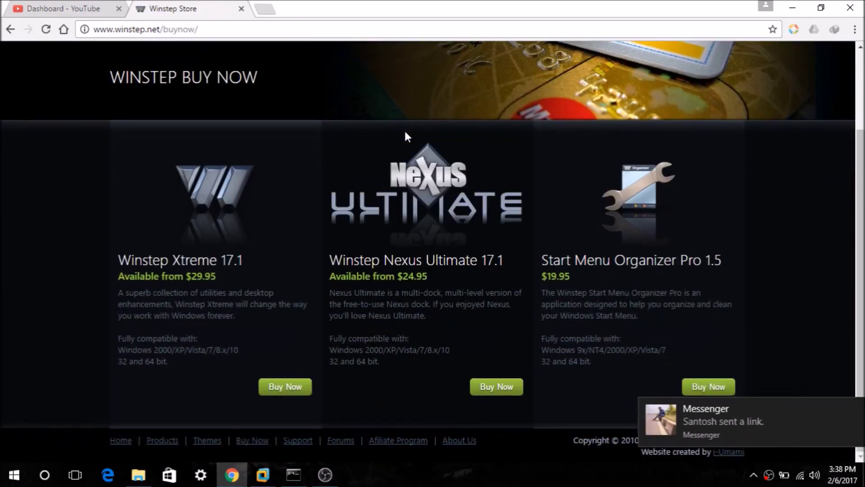
{"action": "scroll", "coordinate": [405, 132], "scroll_direction": "up", "scroll_amount": 2}
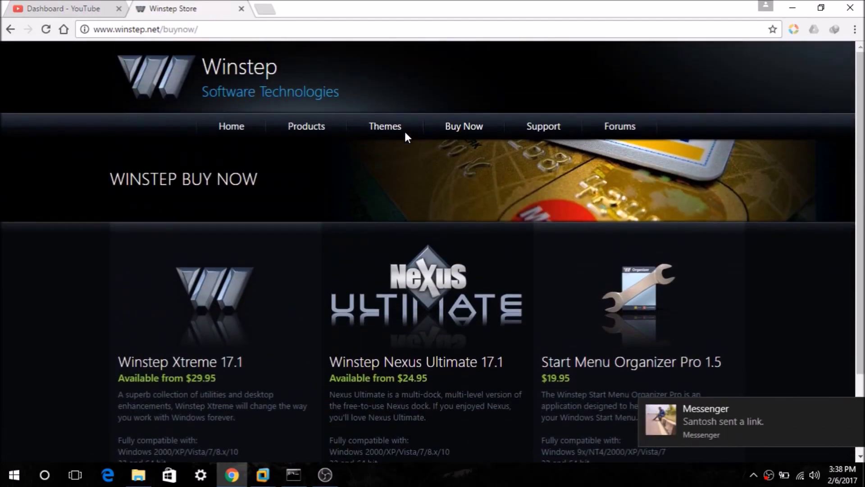
Step: Start downloading Winstep Nexus 17.1 as nexus.zip from the Winstep products page
{"action": "left_click", "coordinate": [305, 124]}
{"action": "scroll", "coordinate": [414, 141], "scroll_direction": "down", "scroll_amount": 4}
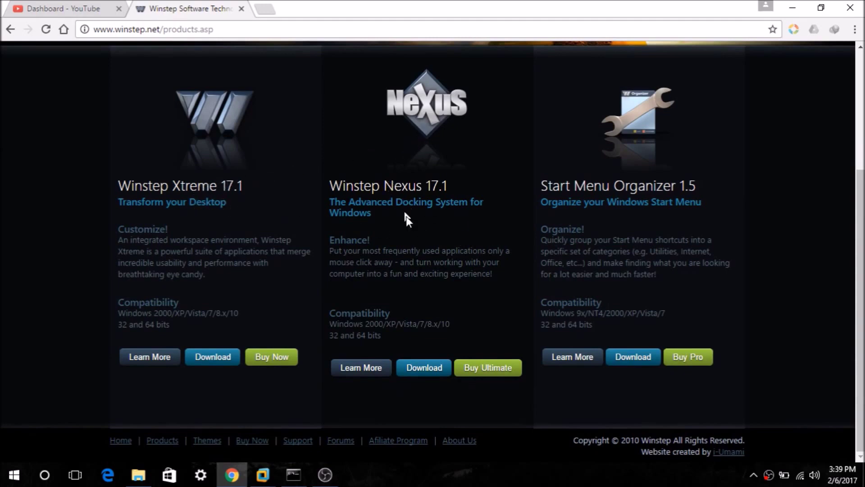
{"action": "left_click", "coordinate": [424, 368]}
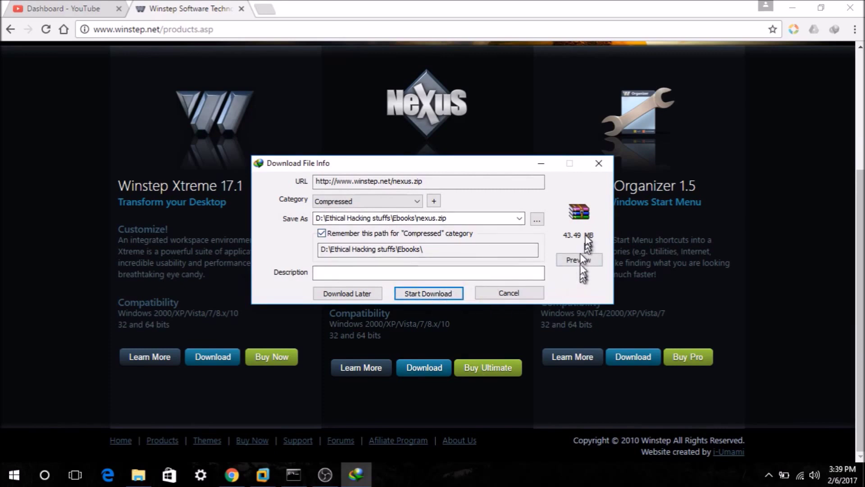
{"action": "left_click", "coordinate": [428, 295]}
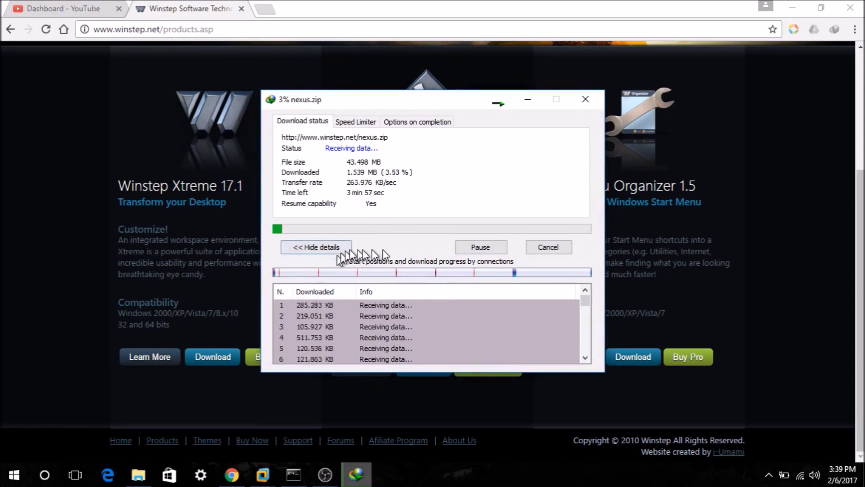
Step: Pause and close the nexus.zip download, and minimize the browser
{"action": "left_click", "coordinate": [478, 248]}
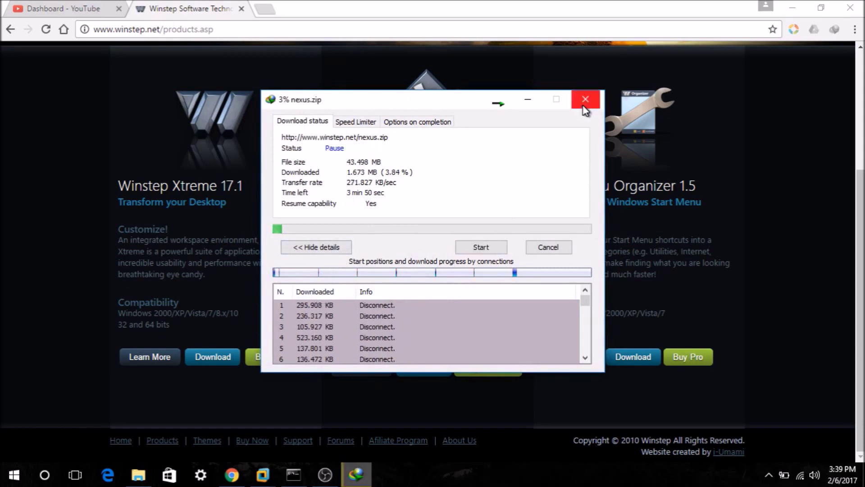
{"action": "left_click", "coordinate": [584, 100]}
{"action": "left_click", "coordinate": [792, 8]}
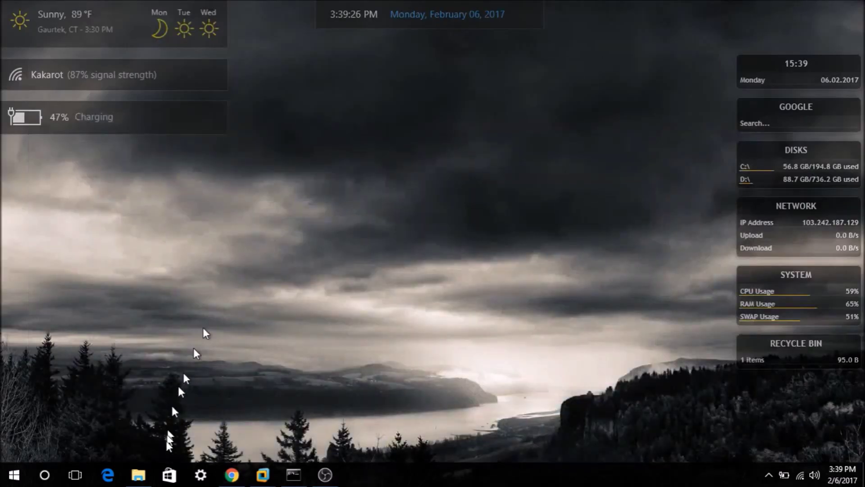
Step: Open the extracted nexus folder inside Downloads > Compressed in File Explorer
{"action": "left_click", "coordinate": [144, 482]}
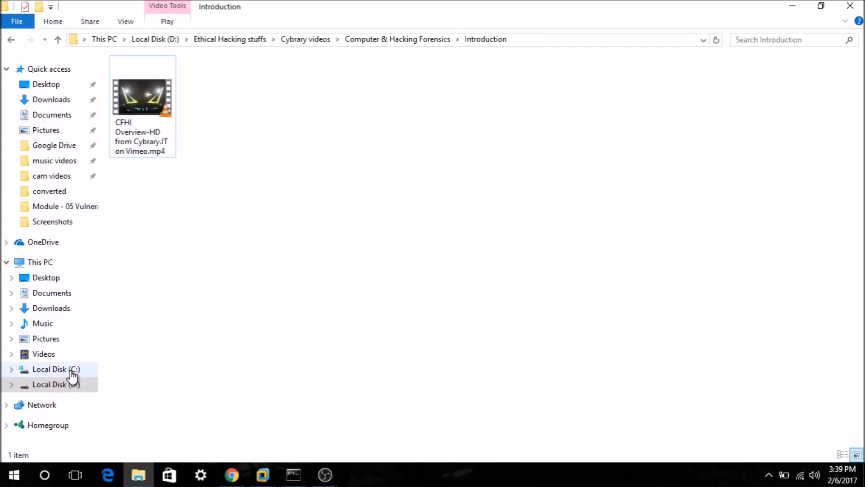
{"action": "left_click", "coordinate": [72, 370]}
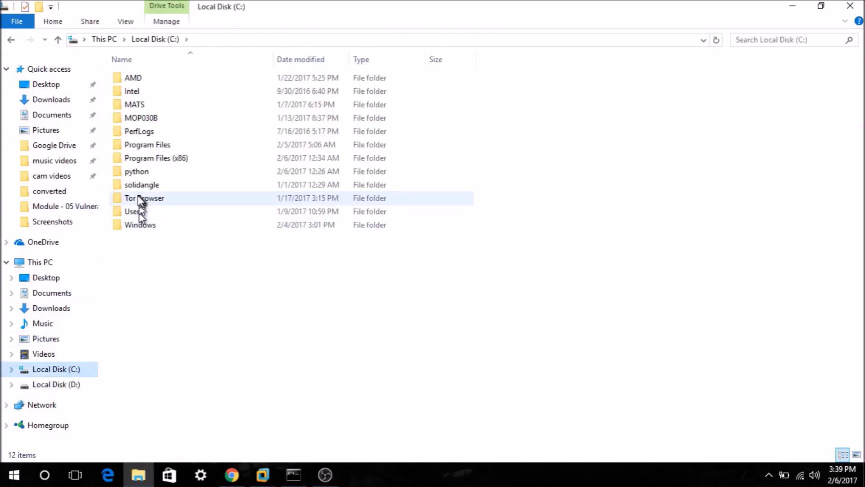
{"action": "left_click", "coordinate": [50, 100]}
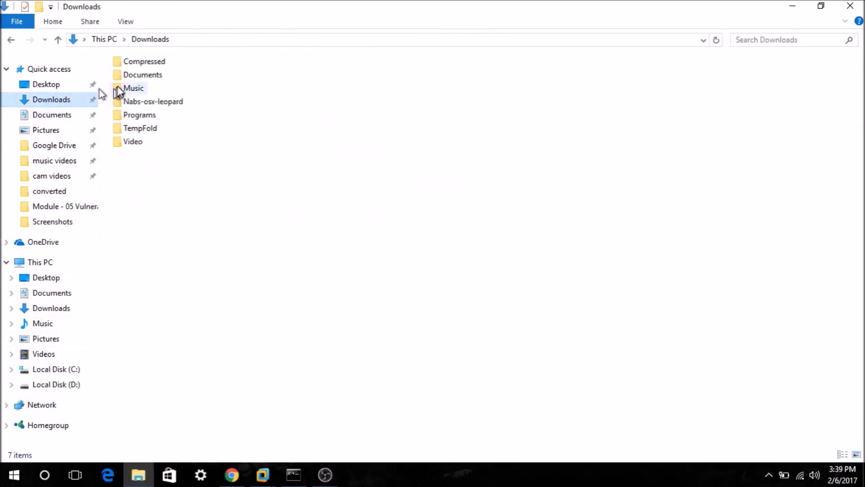
{"action": "double_click", "coordinate": [138, 64]}
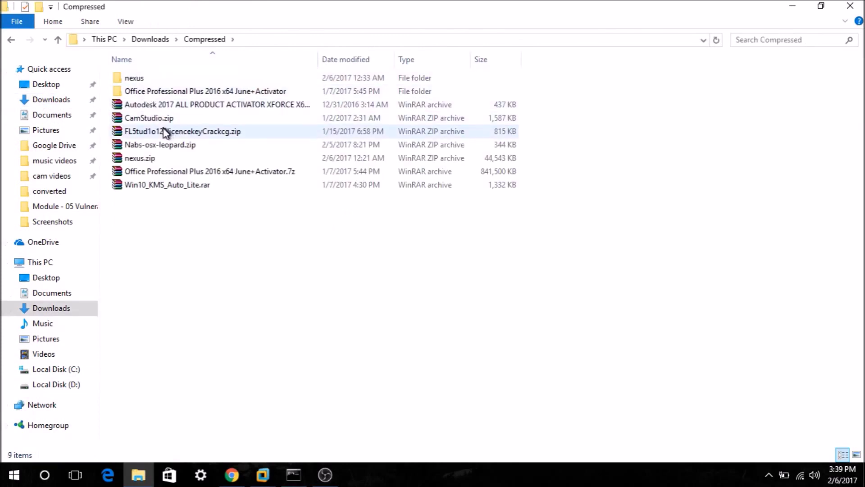
{"action": "left_click", "coordinate": [145, 160]}
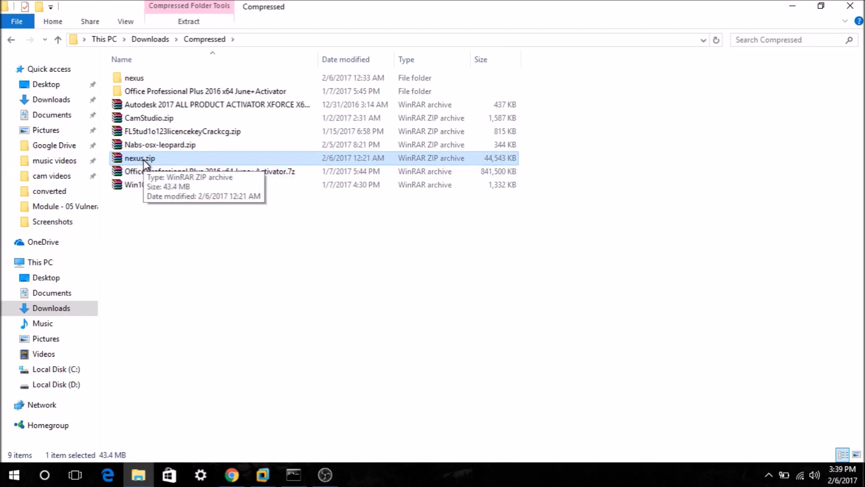
{"action": "double_click", "coordinate": [136, 80]}
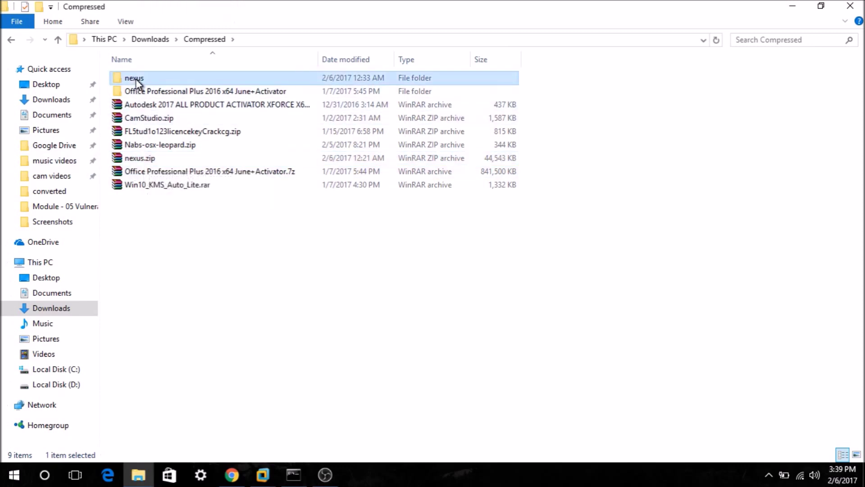
Step: Try to run the NexusSetup.exe installer, and exit the setup
{"action": "left_click", "coordinate": [161, 80]}
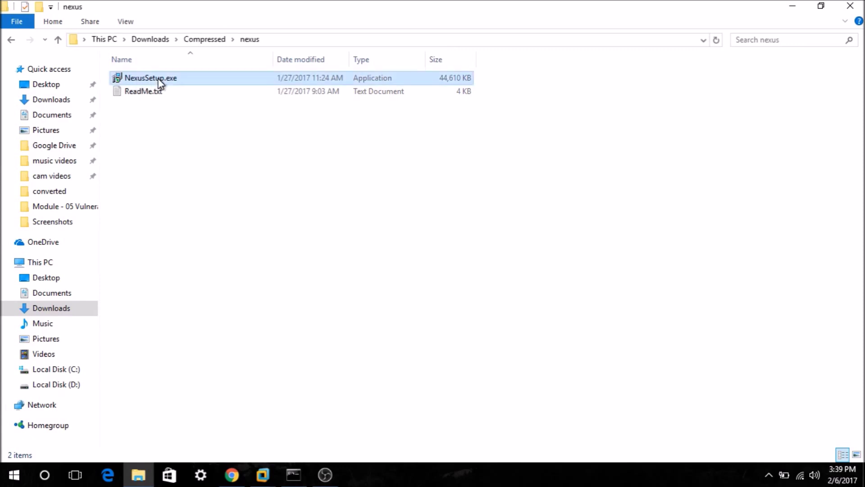
{"action": "right_click", "coordinate": [160, 81]}
{"action": "left_click", "coordinate": [174, 104]}
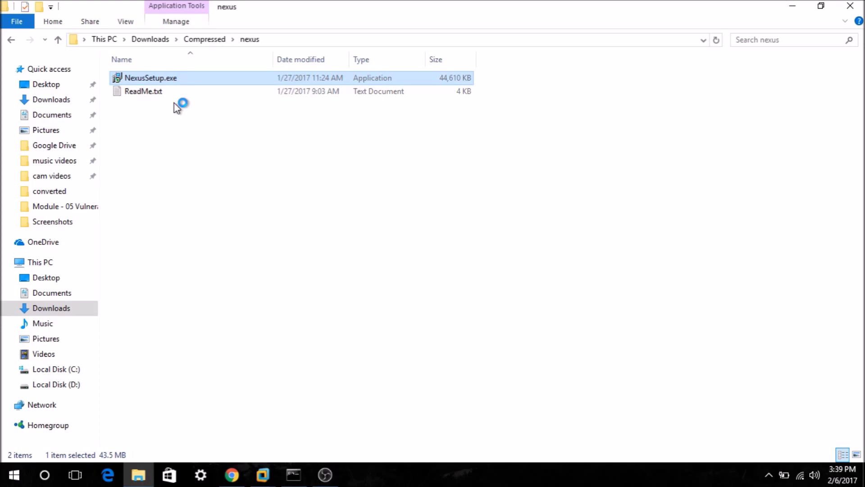
{"action": "left_click", "coordinate": [450, 265]}
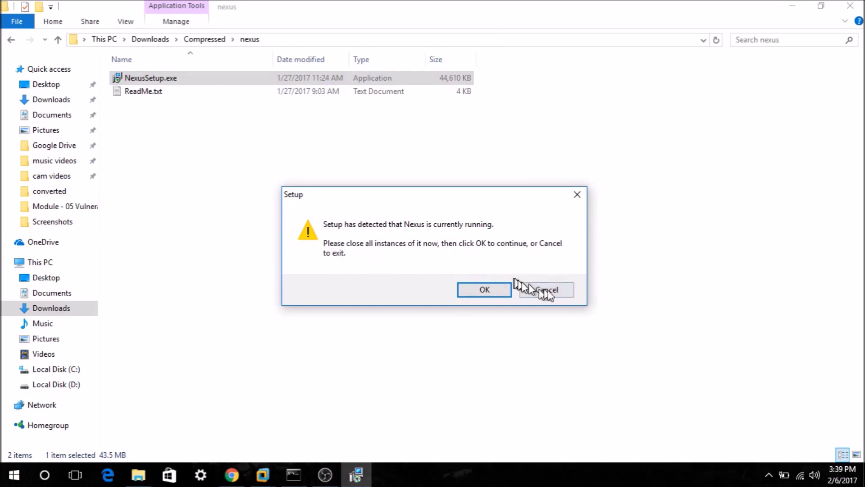
{"action": "left_click", "coordinate": [485, 291]}
{"action": "left_click", "coordinate": [543, 291]}
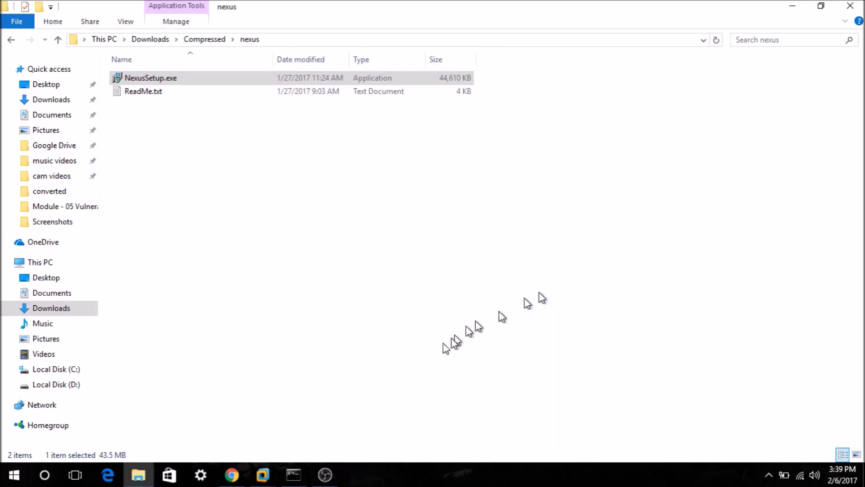
Step: Refresh the nexus folder and minimize File Explorer to show the desktop
{"action": "right_click", "coordinate": [405, 308]}
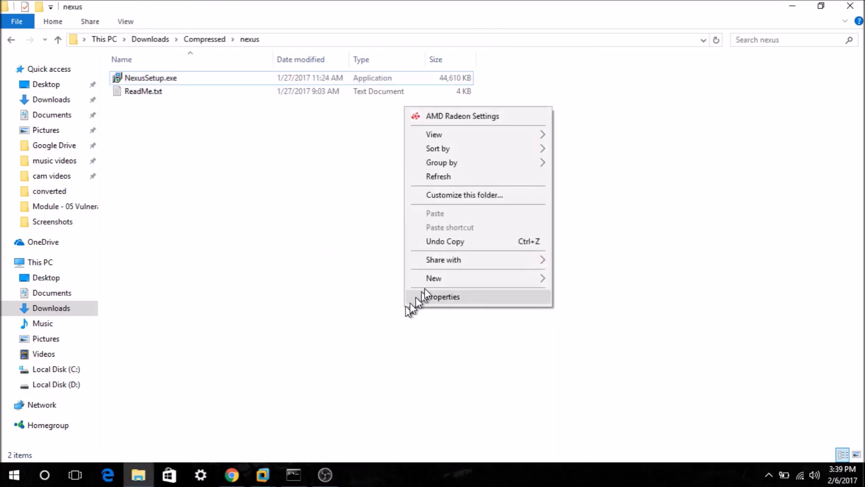
{"action": "left_click", "coordinate": [453, 175]}
{"action": "left_click", "coordinate": [806, 7]}
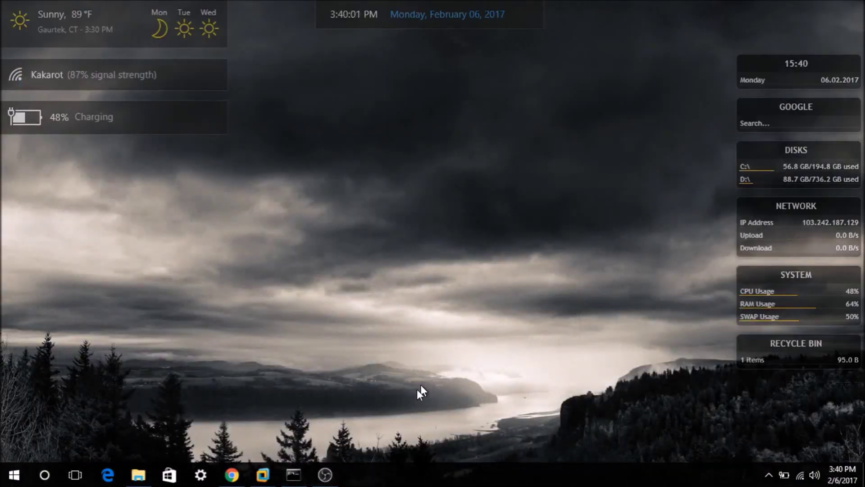
Step: Reveal the Nexus dock on the desktop and open its Preferences
{"action": "mouse_move", "coordinate": [308, 455]}
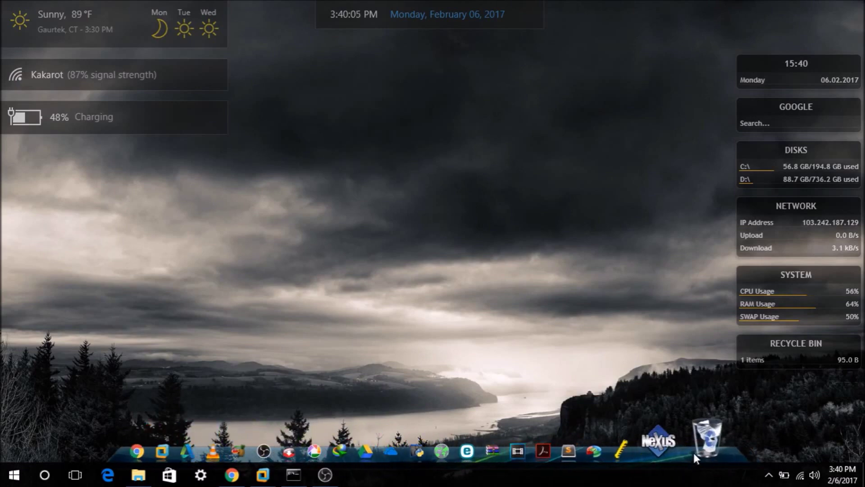
{"action": "left_click", "coordinate": [676, 444]}
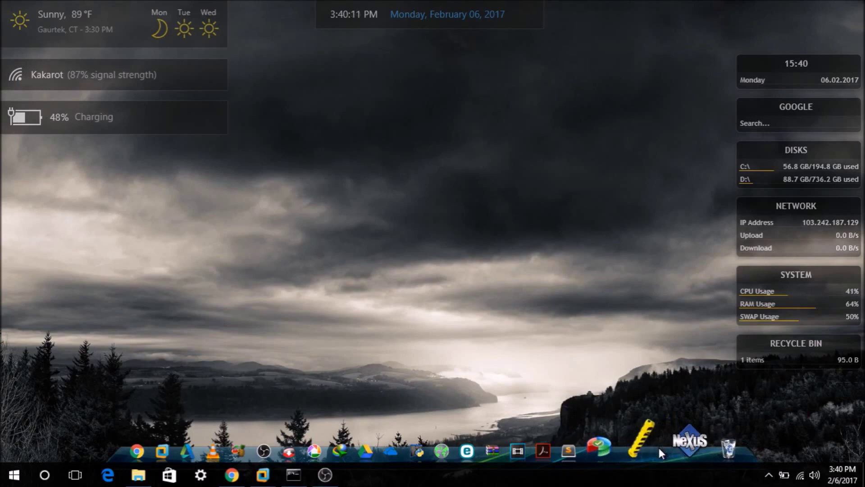
{"action": "right_click", "coordinate": [658, 457]}
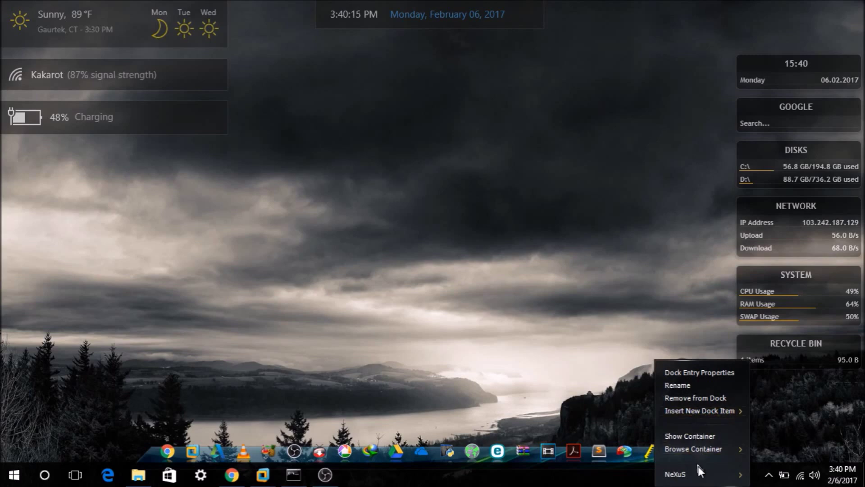
{"action": "mouse_move", "coordinate": [698, 471]}
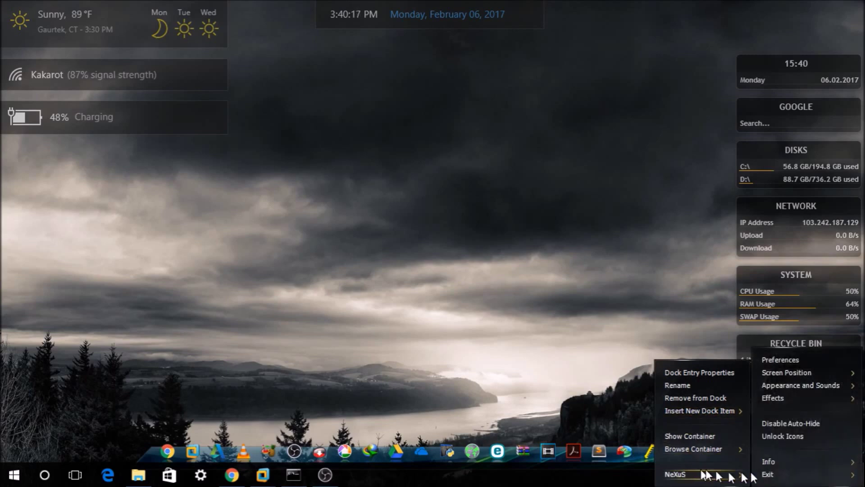
{"action": "left_click", "coordinate": [783, 361]}
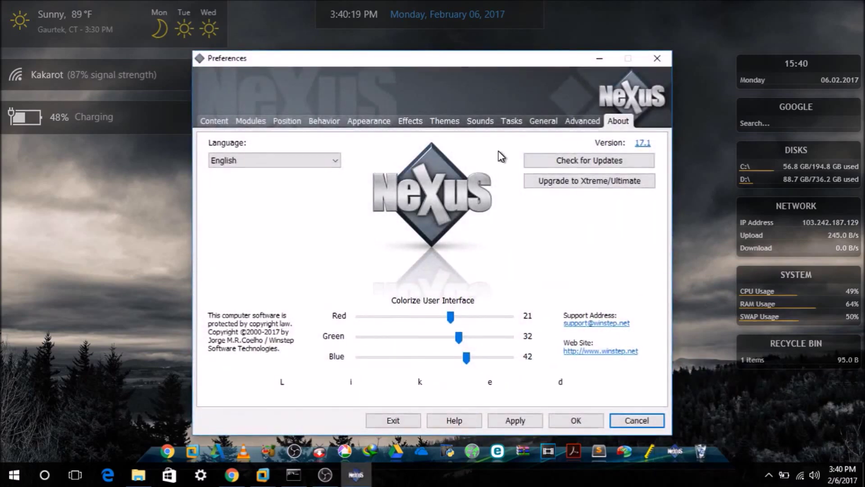
Step: View the dock's content settings, and choose CPU Meter as the module in the module settings and apply it
{"action": "left_click", "coordinate": [218, 123]}
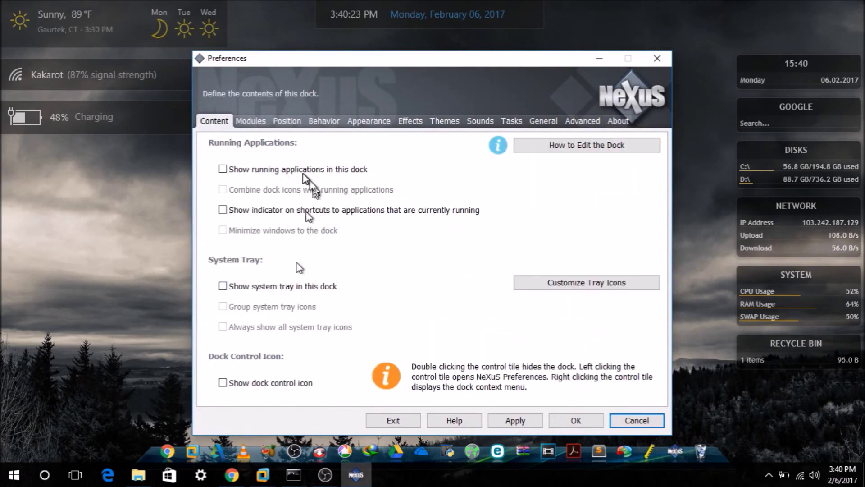
{"action": "left_click", "coordinate": [253, 124]}
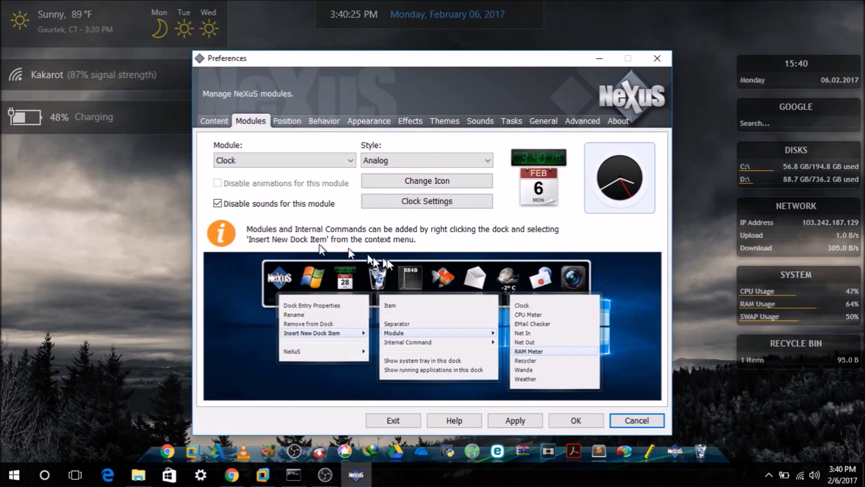
{"action": "left_click", "coordinate": [305, 161]}
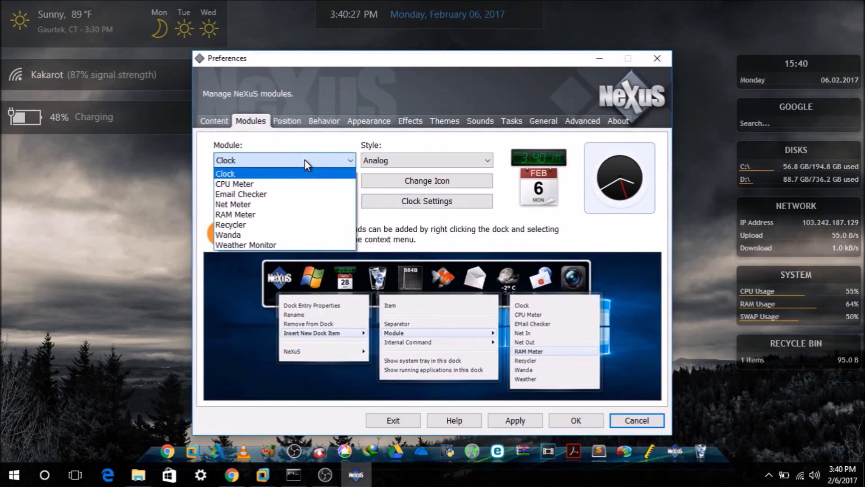
{"action": "left_click", "coordinate": [292, 185]}
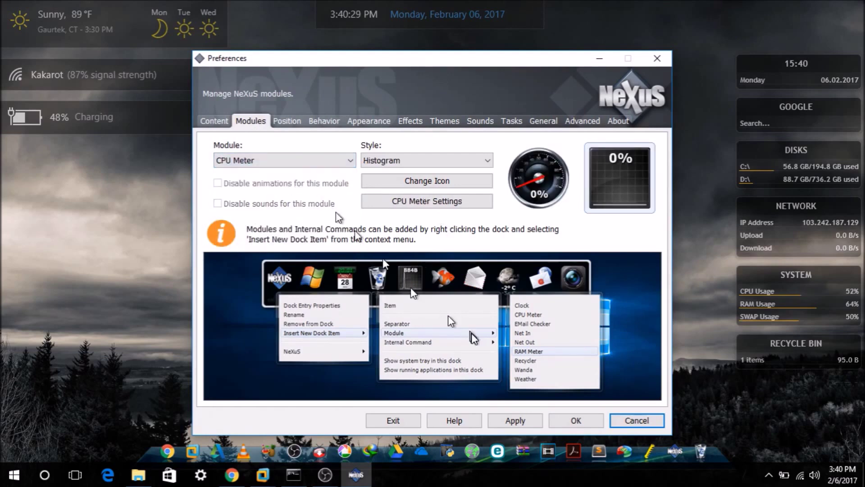
{"action": "left_click", "coordinate": [520, 418]}
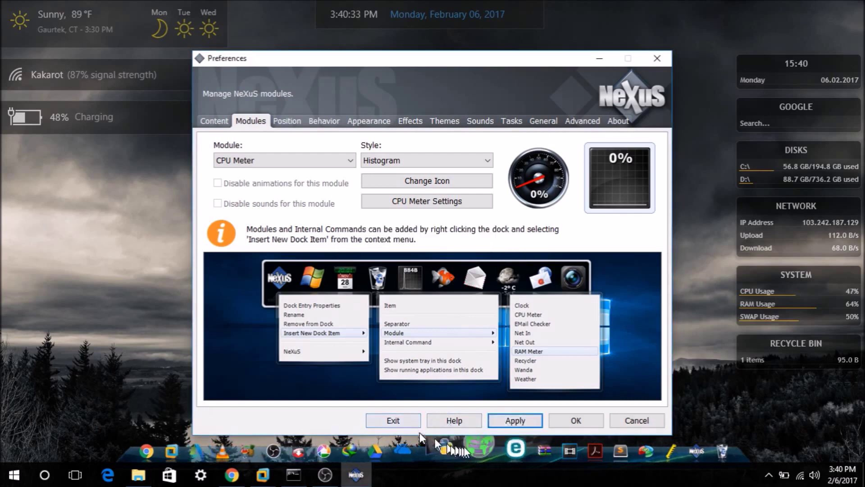
Step: Set the selected module to Clock and apply the preferences
{"action": "left_click", "coordinate": [289, 163]}
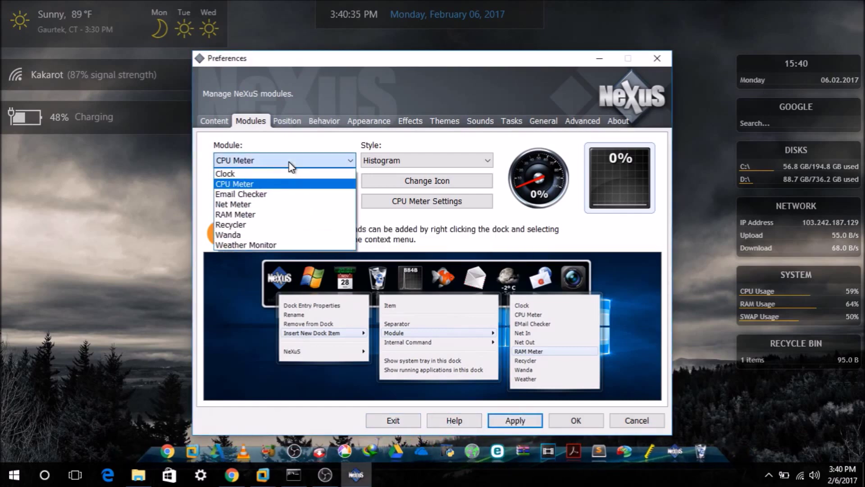
{"action": "left_click", "coordinate": [282, 173]}
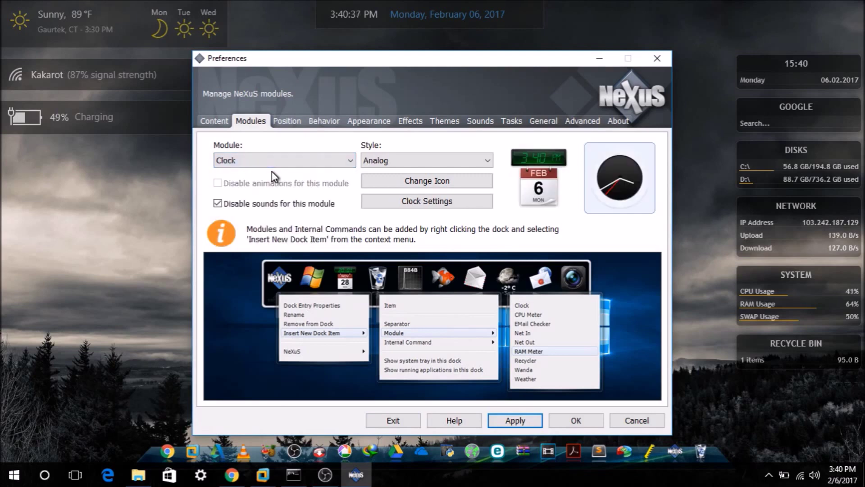
{"action": "left_click", "coordinate": [524, 419]}
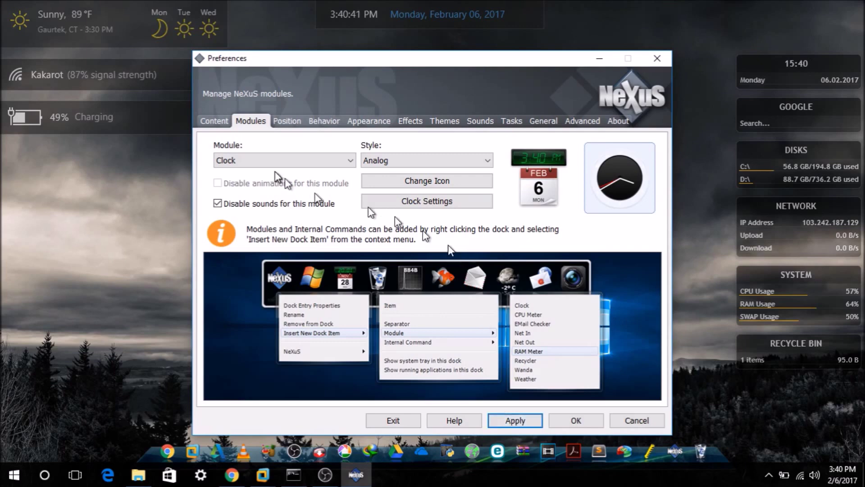
Step: In the dock's position settings, attach the dock to the Left screen edge and apply the change
{"action": "left_click", "coordinate": [285, 123]}
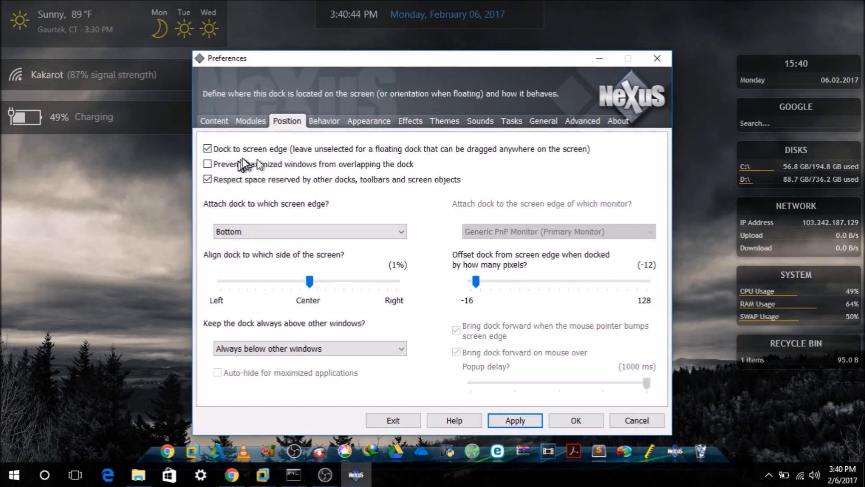
{"action": "left_click", "coordinate": [323, 230]}
{"action": "left_click", "coordinate": [301, 247]}
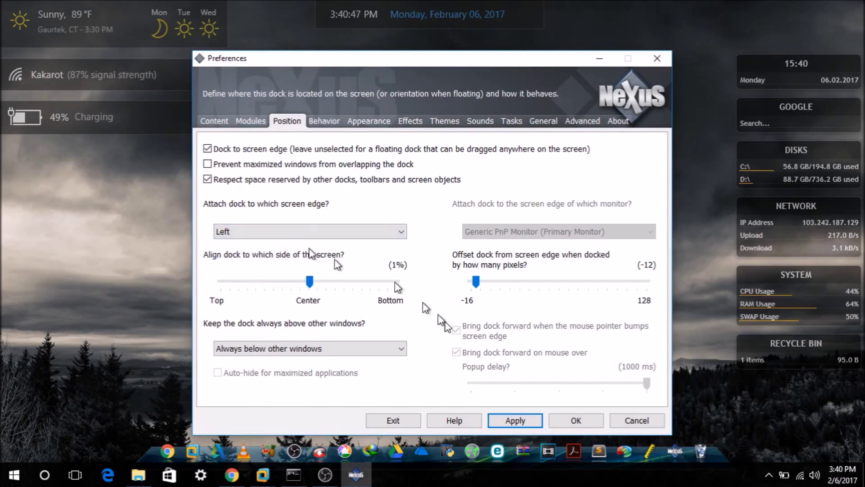
{"action": "left_click", "coordinate": [509, 420]}
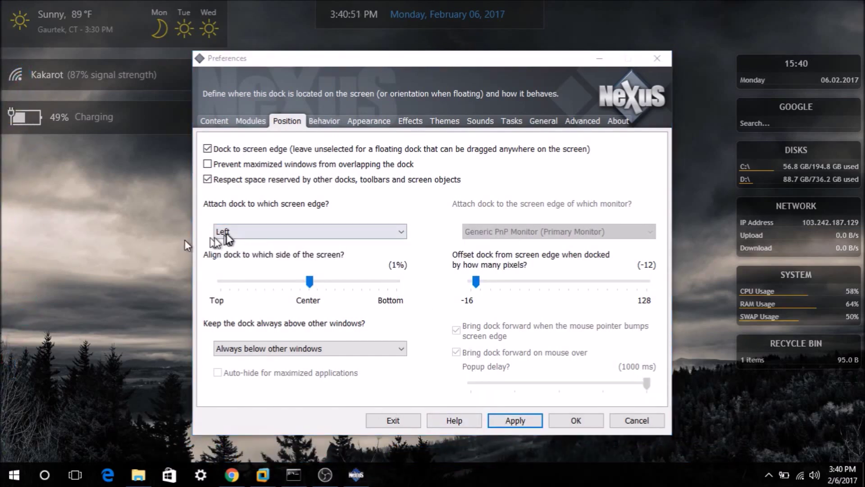
Step: Attach the dock to the Top screen edge and apply the change
{"action": "left_click", "coordinate": [244, 232]}
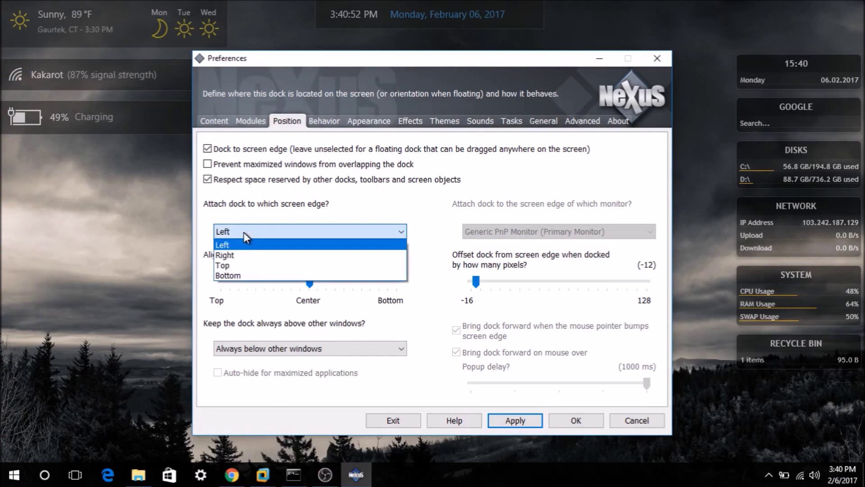
{"action": "left_click", "coordinate": [248, 267]}
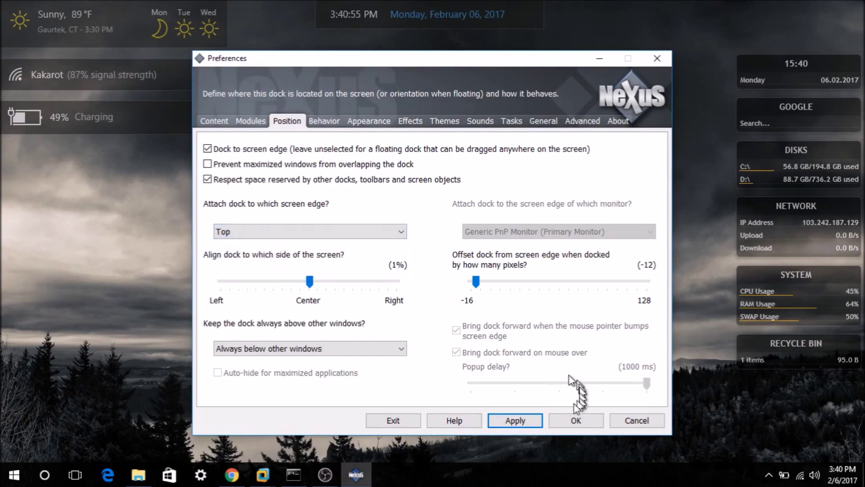
{"action": "left_click", "coordinate": [515, 420]}
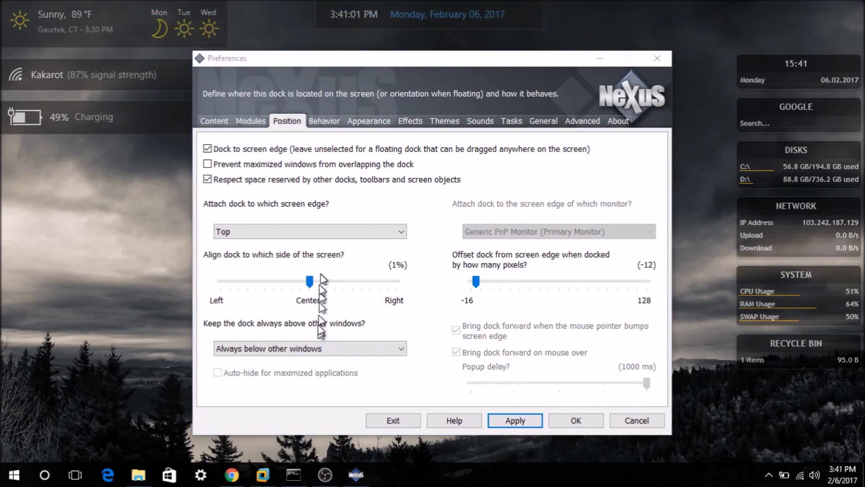
Step: Attach the dock to the Bottom screen edge and apply the change
{"action": "left_click", "coordinate": [323, 232]}
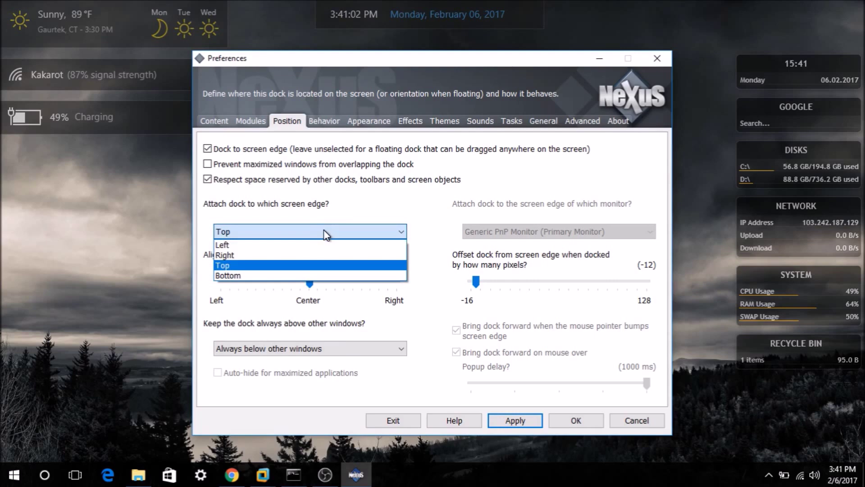
{"action": "left_click", "coordinate": [299, 276]}
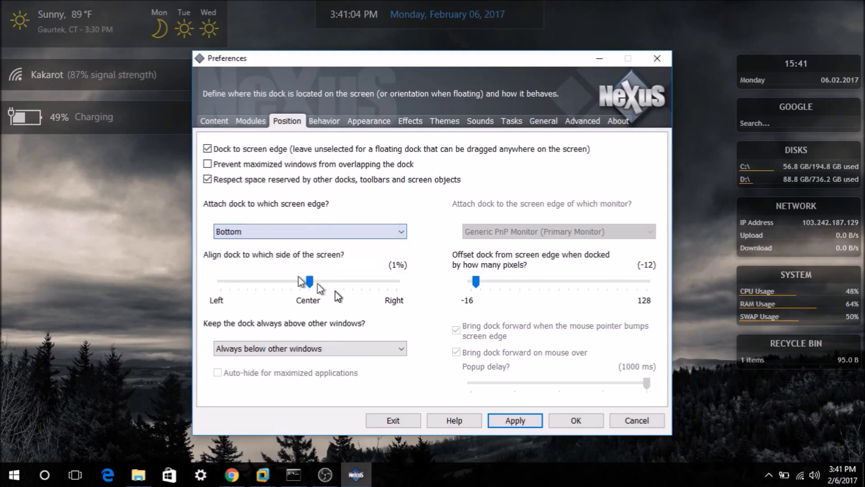
{"action": "left_click", "coordinate": [520, 423]}
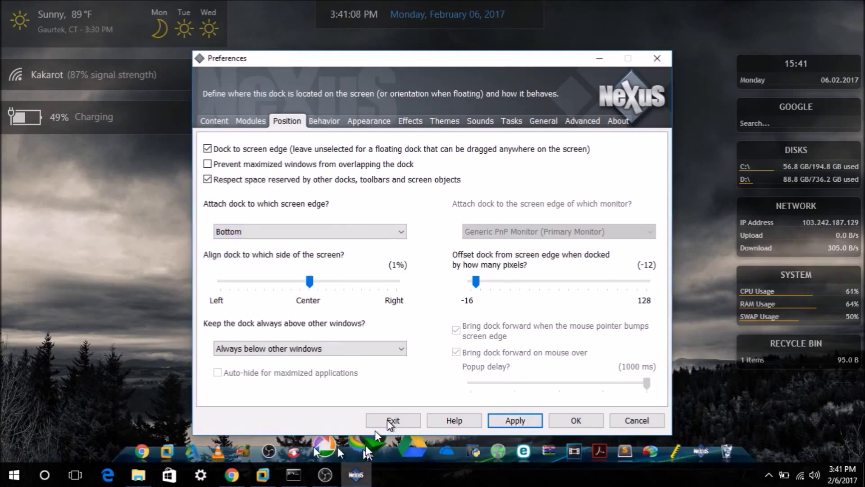
Step: Examine the dock's behavior settings, including the auto-hide options, and its appearance settings, accepting them as they are
{"action": "left_click", "coordinate": [325, 121]}
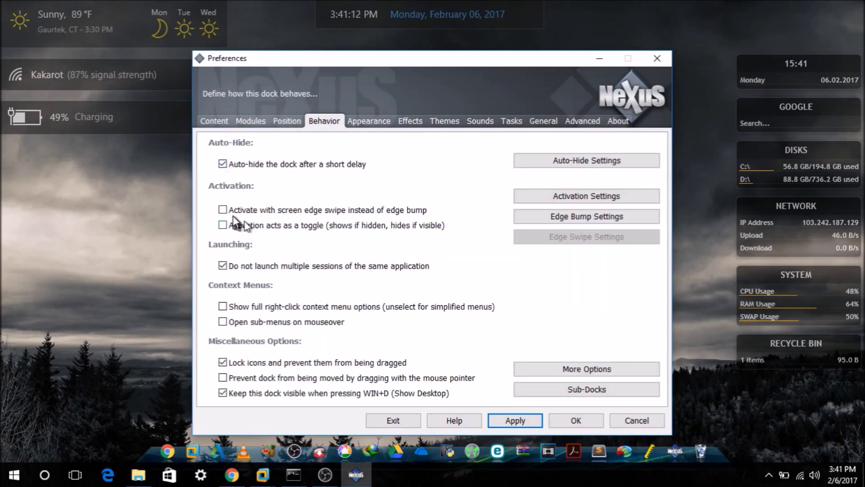
{"action": "left_click", "coordinate": [555, 158]}
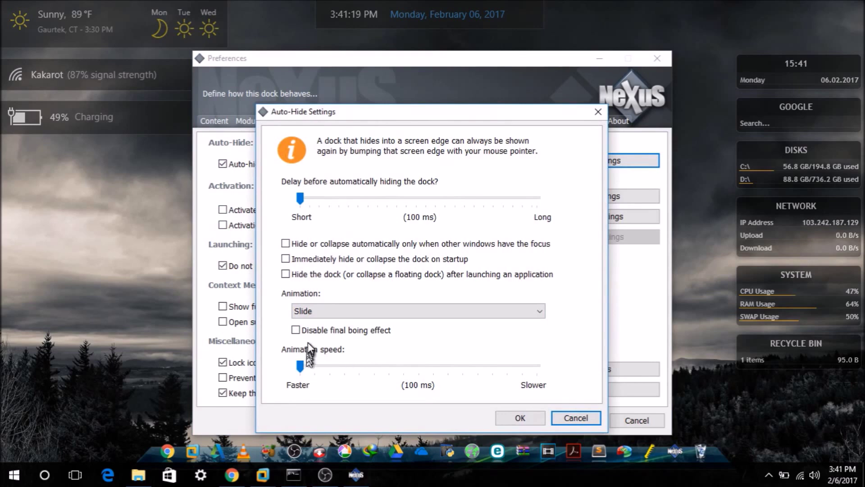
{"action": "left_click", "coordinate": [519, 417]}
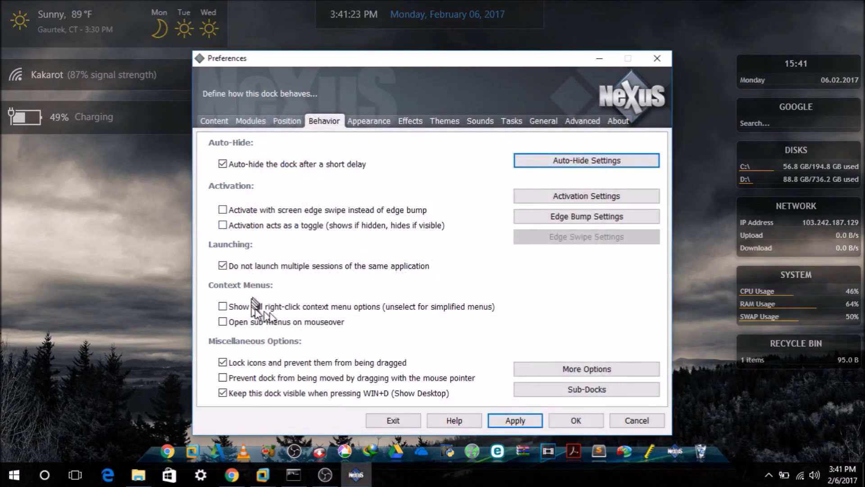
{"action": "left_click", "coordinate": [356, 126]}
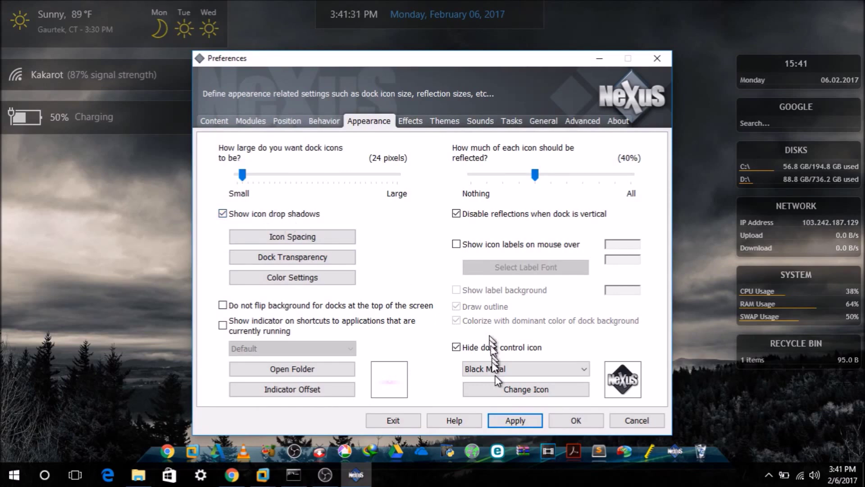
{"action": "left_click", "coordinate": [514, 421]}
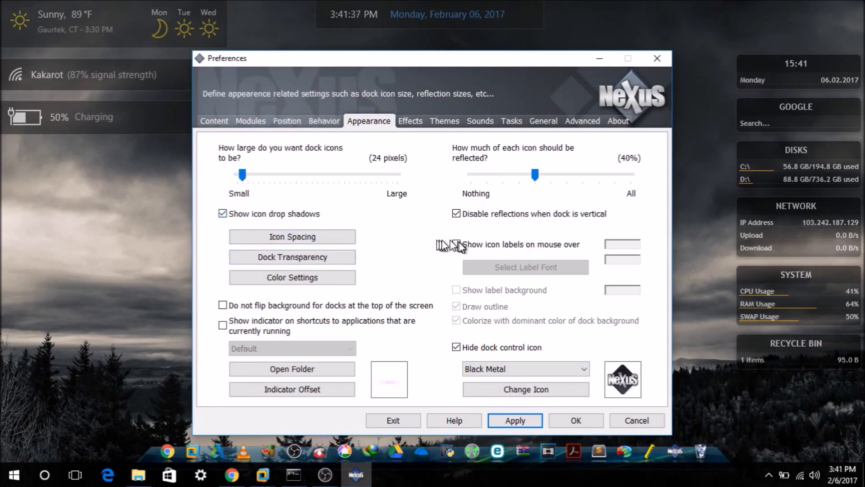
Step: In the dock's effects settings, set the mouseover effect to Jump and apply it
{"action": "left_click", "coordinate": [411, 123]}
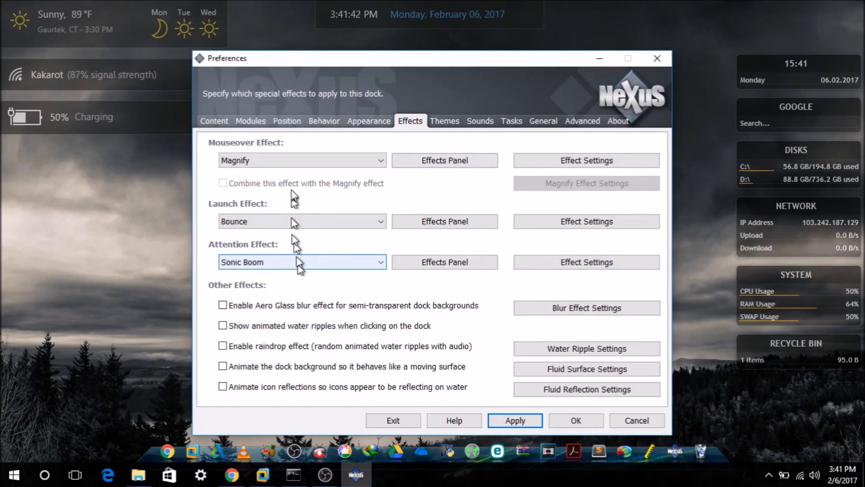
{"action": "left_click", "coordinate": [295, 162]}
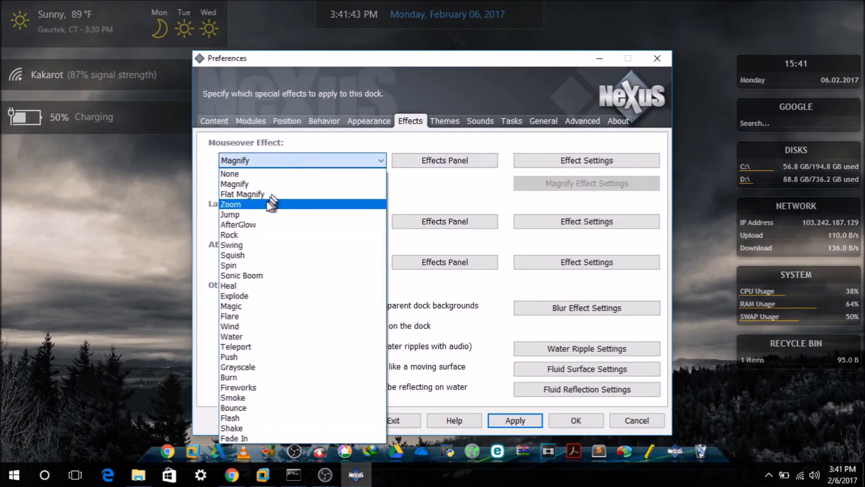
{"action": "left_click", "coordinate": [271, 215]}
{"action": "left_click", "coordinate": [517, 420]}
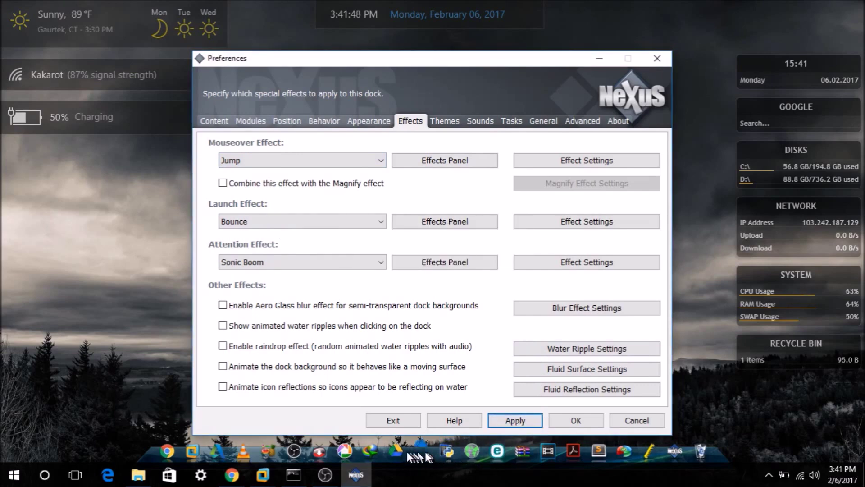
Step: Set the mouseover effect to Explode and apply it to the dock
{"action": "left_click", "coordinate": [294, 161]}
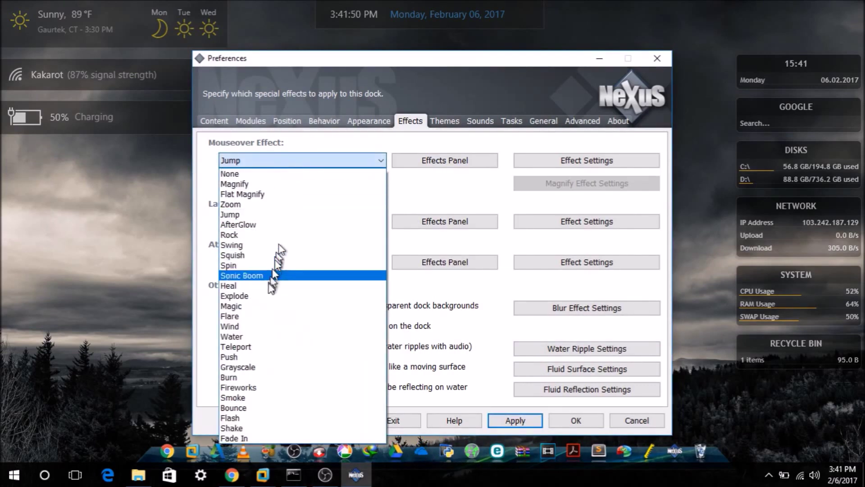
{"action": "left_click", "coordinate": [267, 296]}
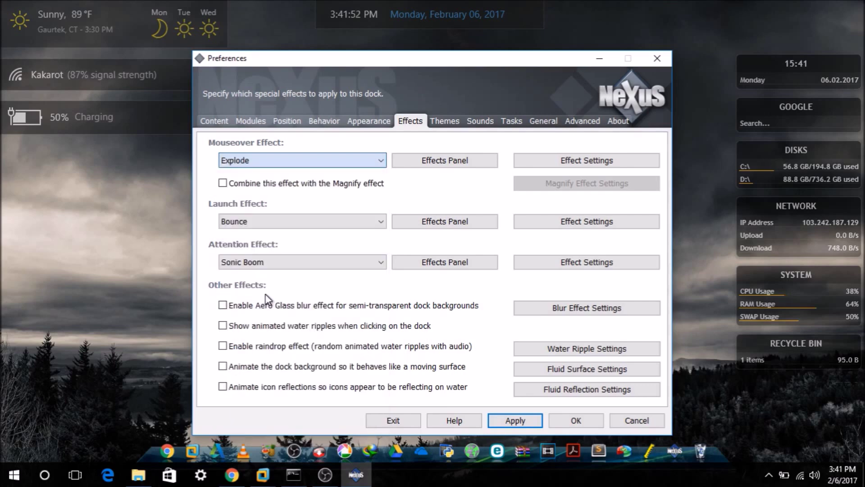
{"action": "left_click", "coordinate": [509, 422]}
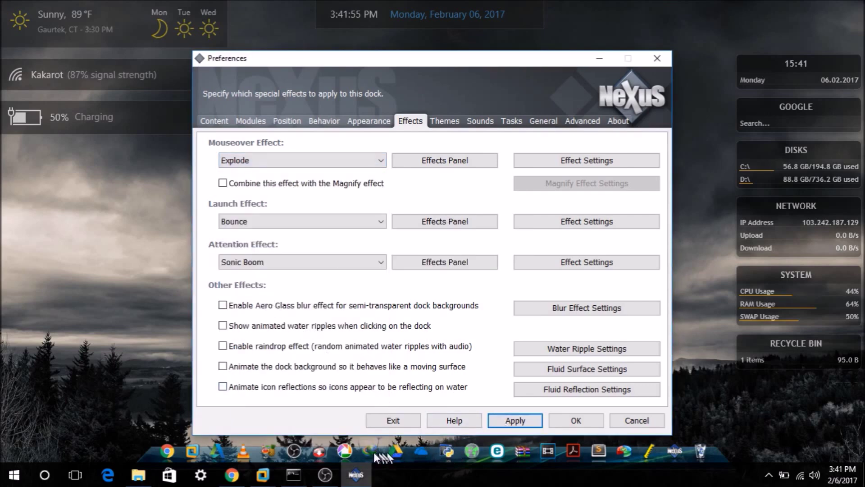
Step: Set the mouseover effect to Flare, apply it, and bring the auto-hidden dock back into view
{"action": "left_click", "coordinate": [280, 162]}
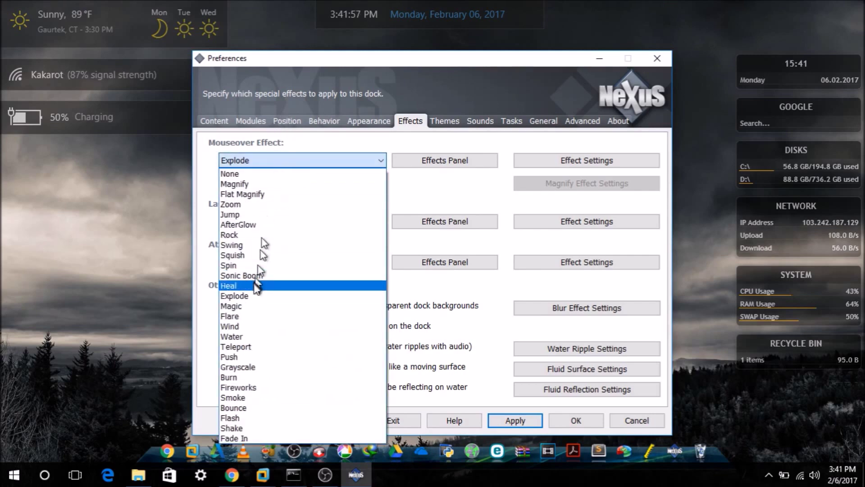
{"action": "left_click", "coordinate": [247, 300]}
{"action": "left_click", "coordinate": [496, 425]}
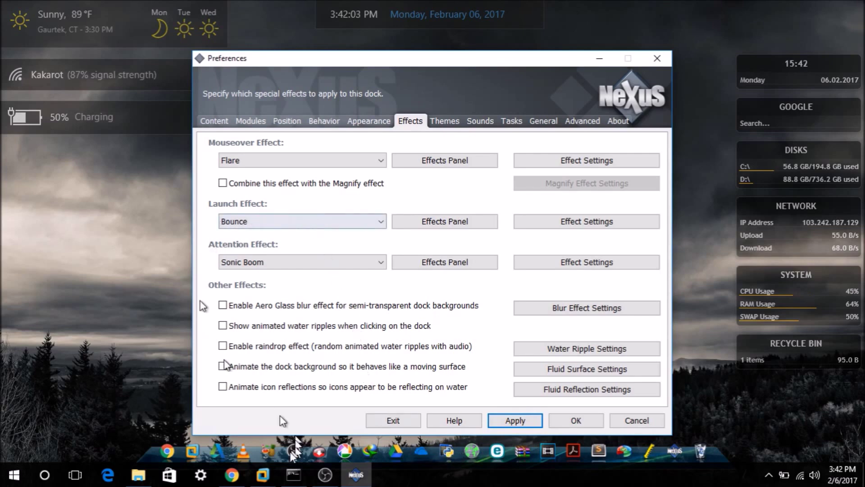
{"action": "left_click", "coordinate": [177, 428]}
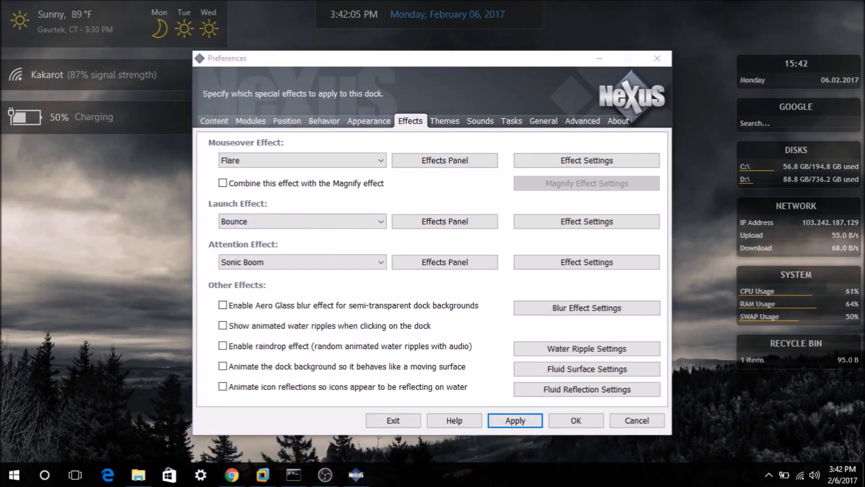
{"action": "mouse_move", "coordinate": [490, 480]}
{"action": "left_click", "coordinate": [503, 424]}
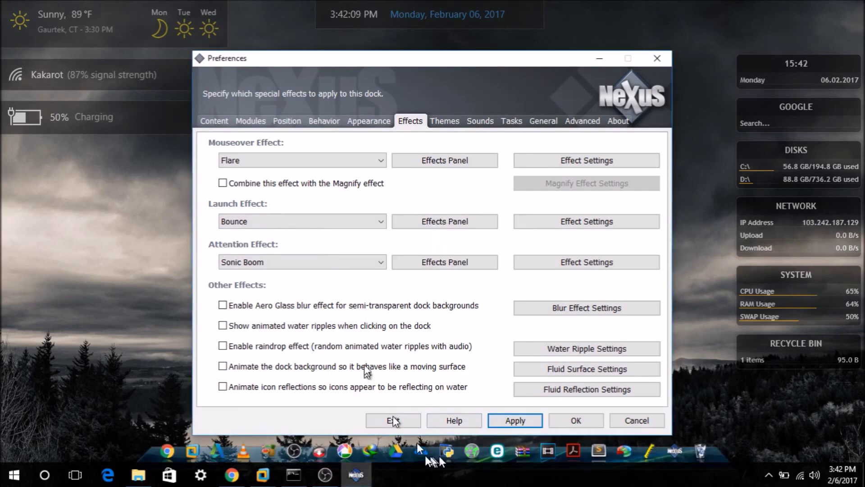
Step: Set the mouseover effect to Water and apply it to the dock
{"action": "left_click", "coordinate": [300, 160]}
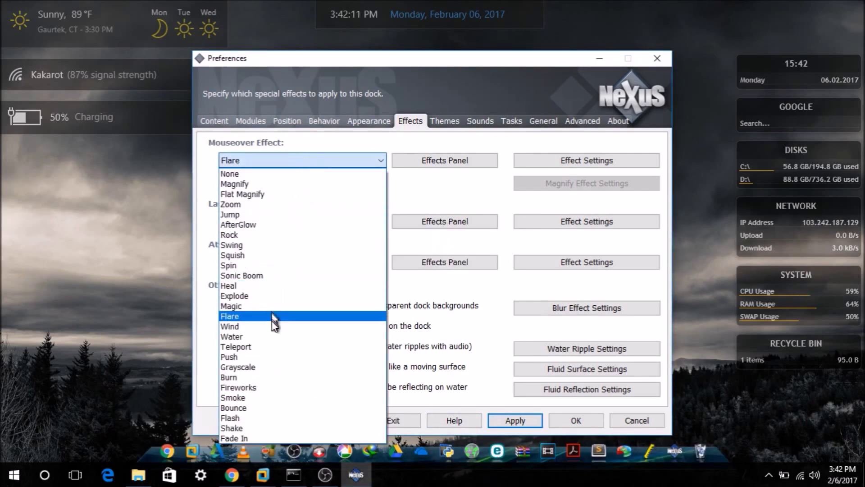
{"action": "left_click", "coordinate": [268, 336]}
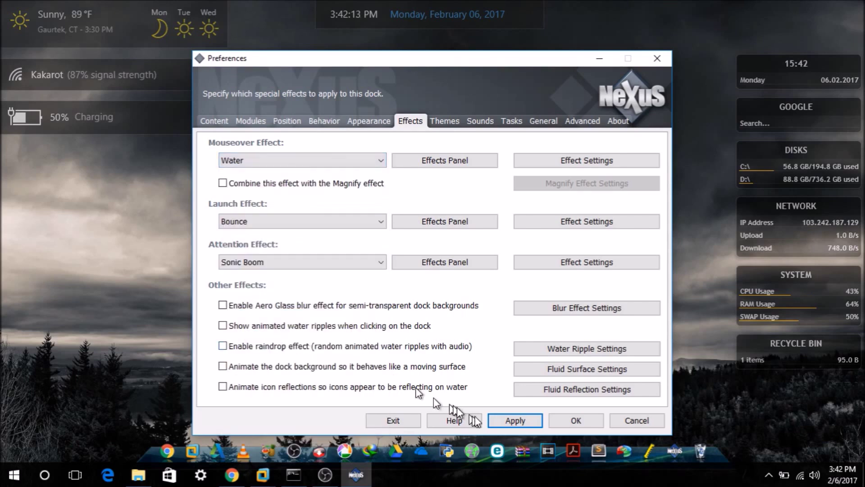
{"action": "left_click", "coordinate": [505, 424]}
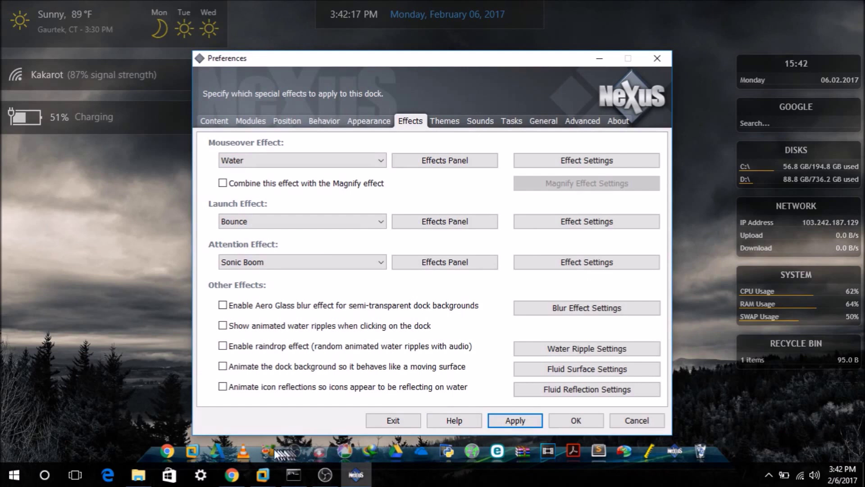
Step: Set the mouseover effect to Bounce and apply it to the dock
{"action": "left_click", "coordinate": [259, 162]}
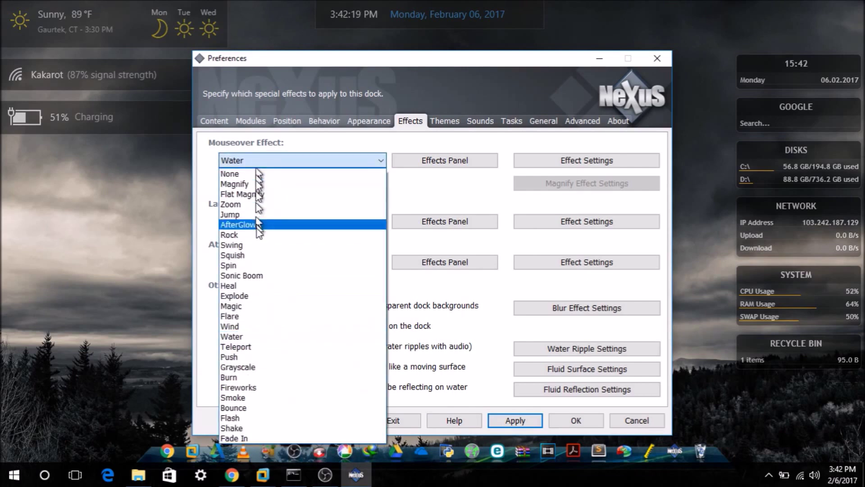
{"action": "left_click", "coordinate": [253, 407]}
{"action": "left_click", "coordinate": [508, 418]}
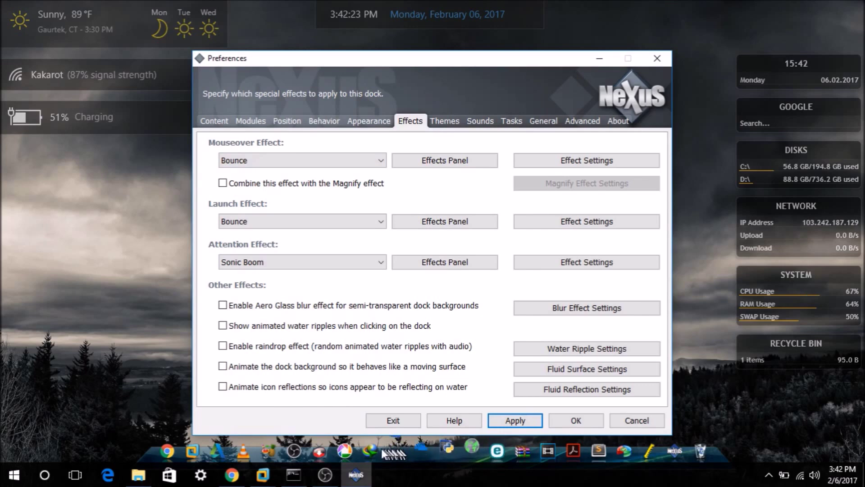
Step: Set the mouseover effect to Spin and apply it to the dock
{"action": "left_click", "coordinate": [295, 159]}
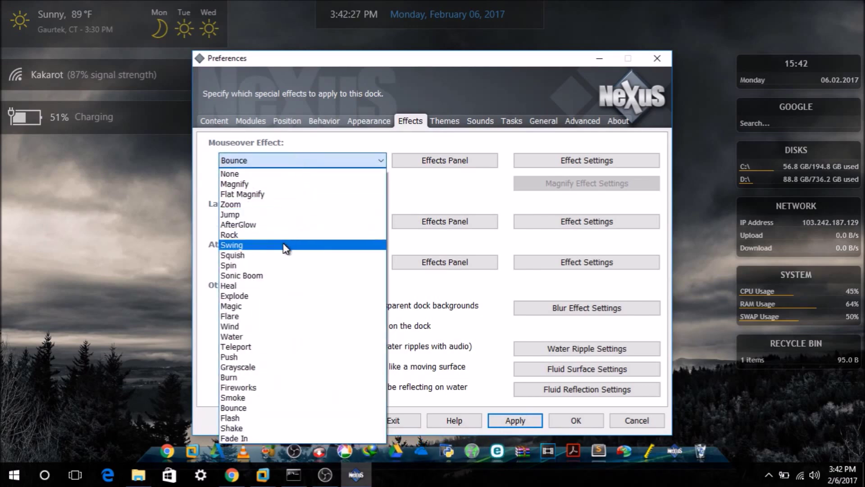
{"action": "left_click", "coordinate": [284, 267]}
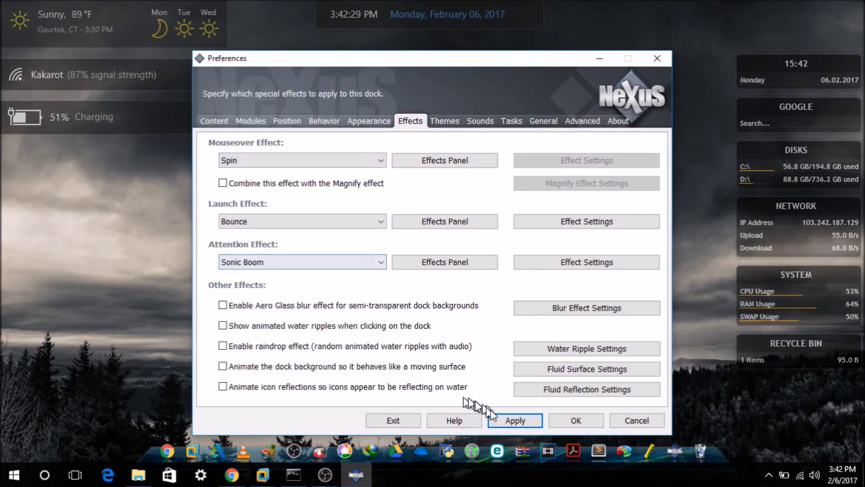
{"action": "left_click", "coordinate": [502, 415]}
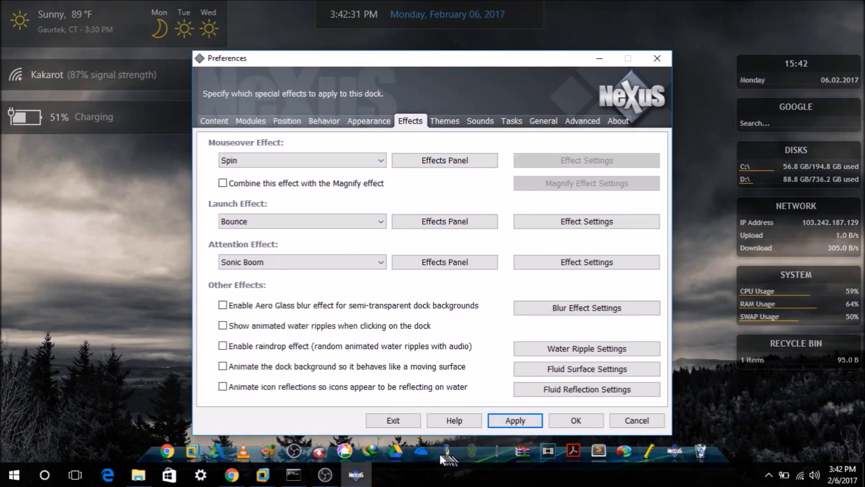
Step: Set the mouseover effect to Fireworks, apply it, and launch Python from the dock
{"action": "left_click", "coordinate": [339, 161]}
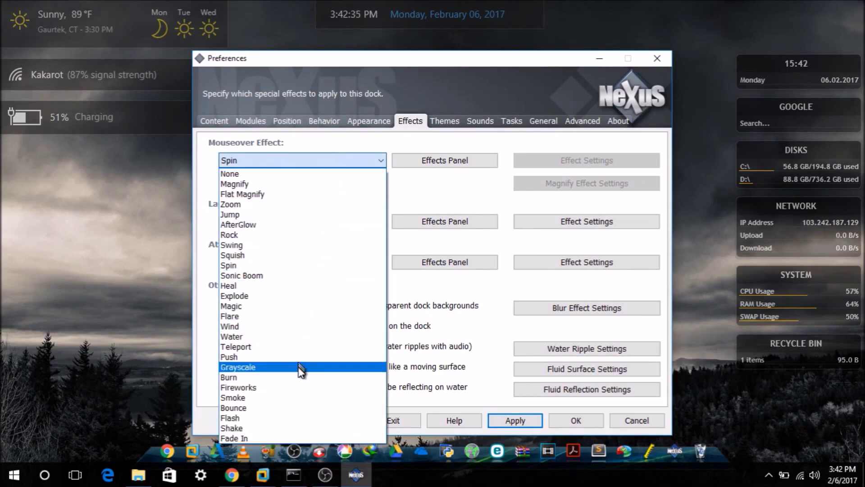
{"action": "left_click", "coordinate": [293, 387]}
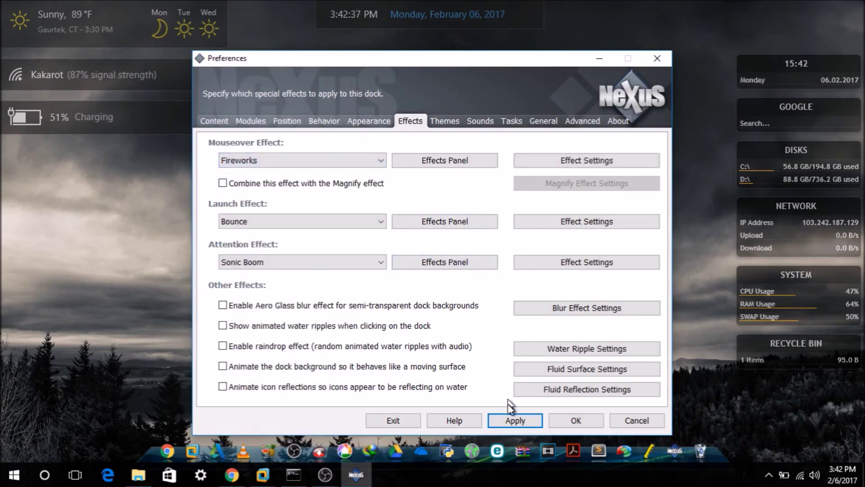
{"action": "left_click", "coordinate": [496, 419]}
{"action": "left_click", "coordinate": [444, 450]}
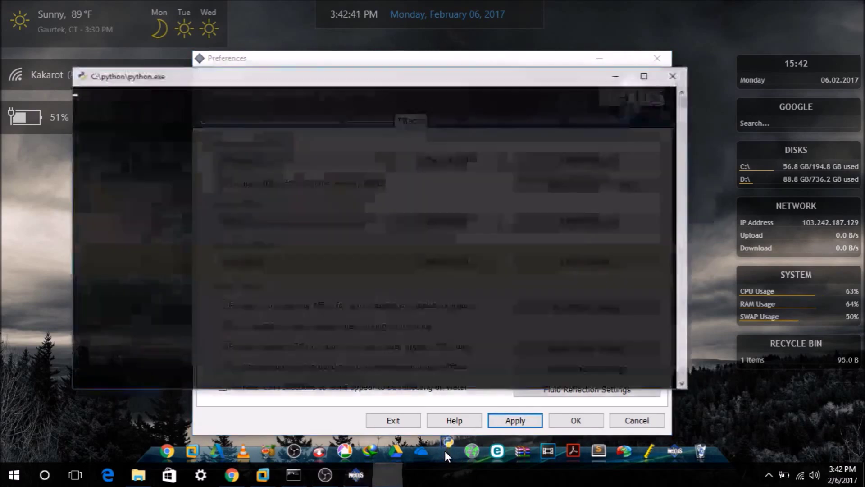
Step: Close the Python console, and set the mouseover effect to Zoom and apply it to the dock
{"action": "left_click", "coordinate": [675, 76]}
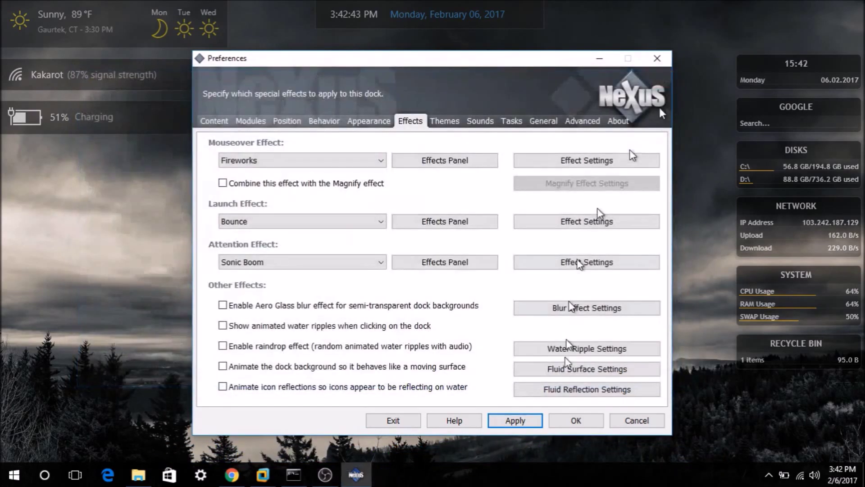
{"action": "mouse_move", "coordinate": [412, 453]}
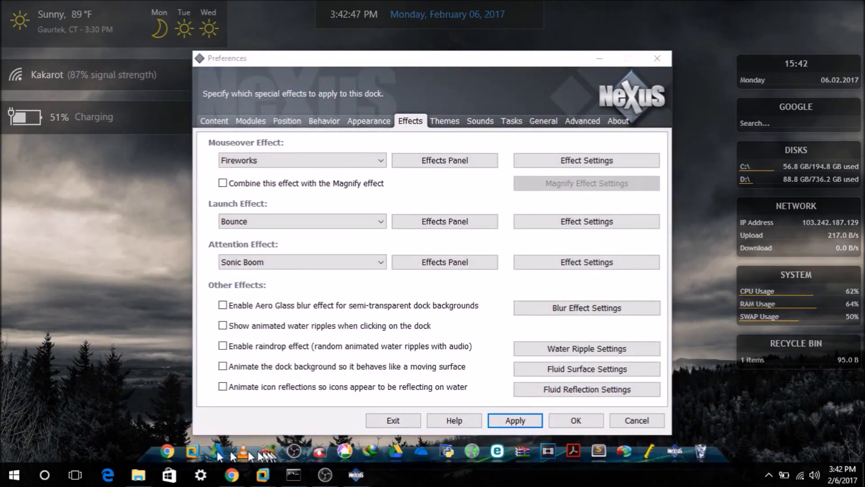
{"action": "left_click", "coordinate": [275, 160]}
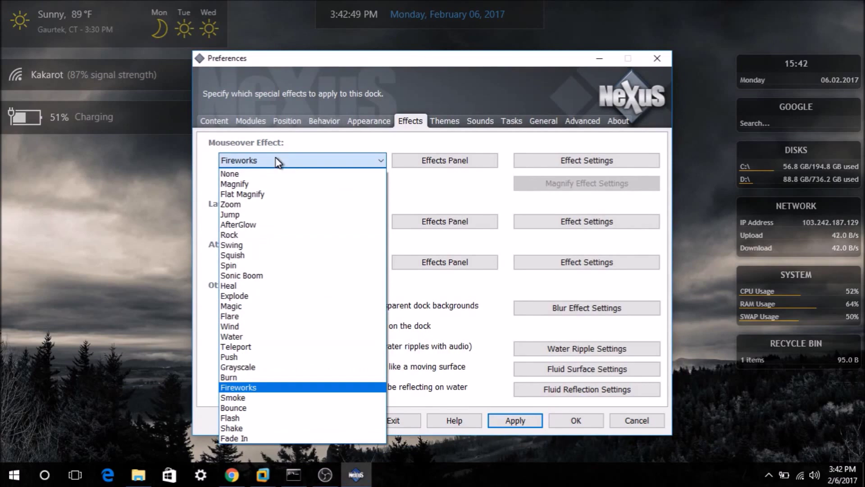
{"action": "left_click", "coordinate": [276, 214]}
{"action": "left_click", "coordinate": [276, 164]}
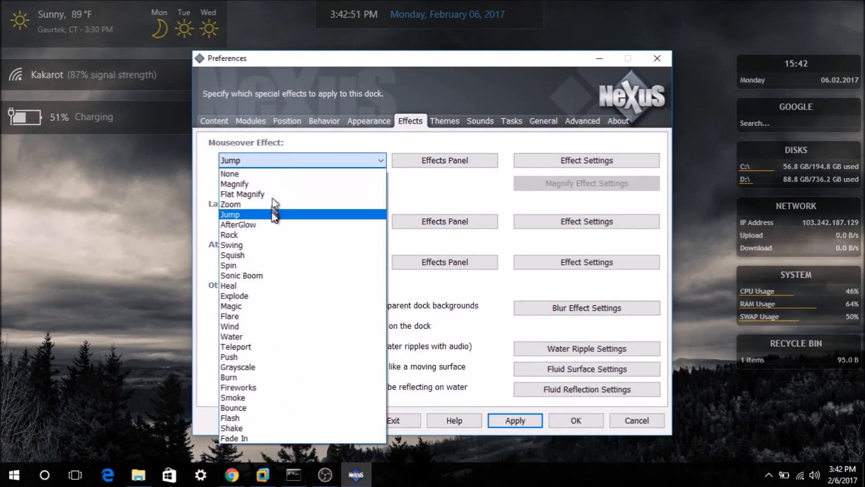
{"action": "left_click", "coordinate": [276, 204]}
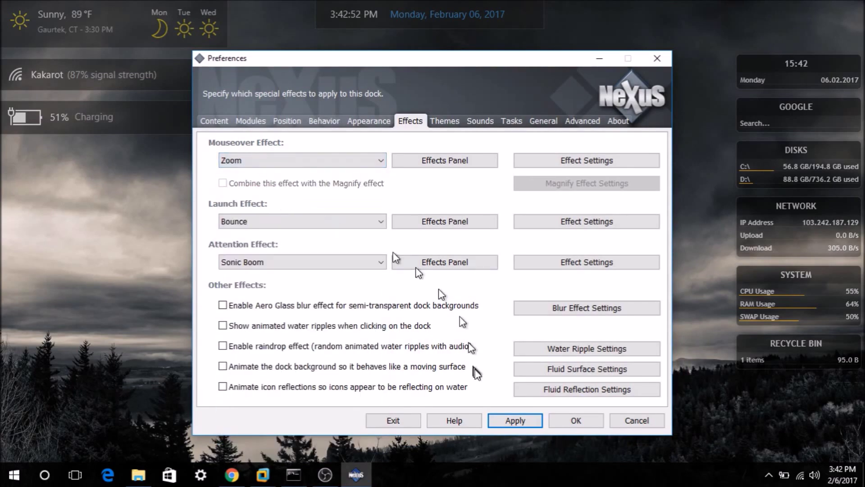
{"action": "left_click", "coordinate": [506, 420]}
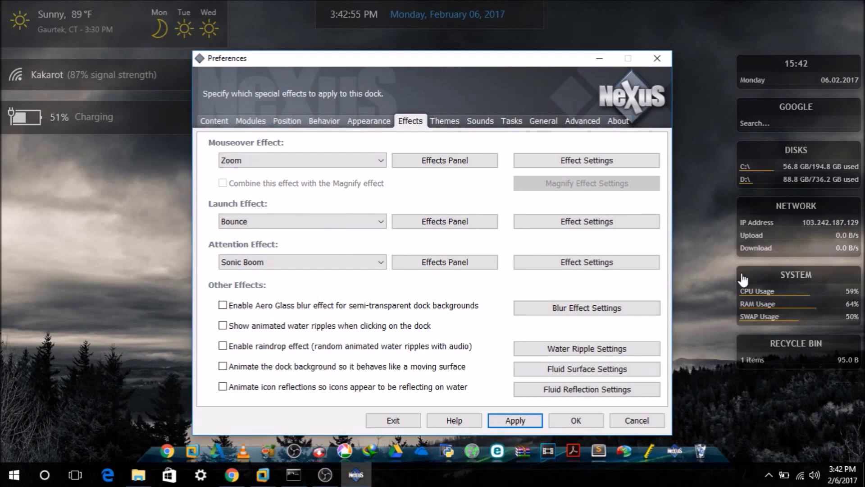
Step: Preview the available mouseover effects in the Effects Panel and close it with Zoom still selected
{"action": "left_click", "coordinate": [458, 161]}
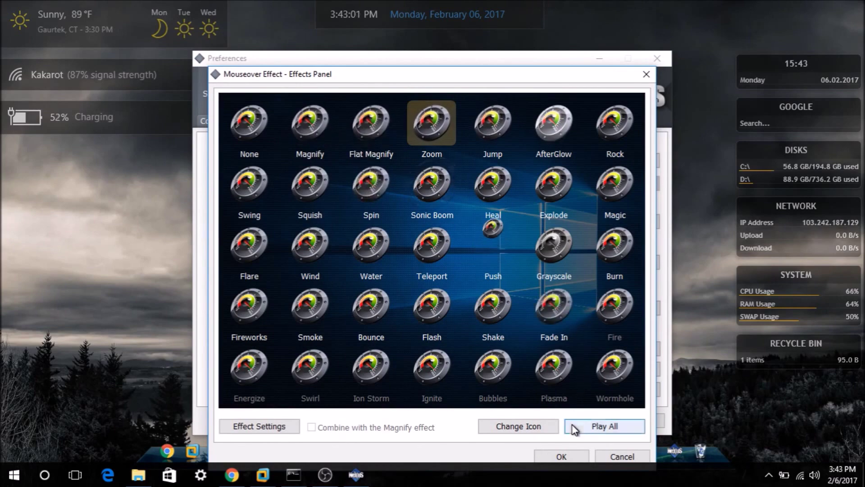
{"action": "left_click", "coordinate": [568, 456]}
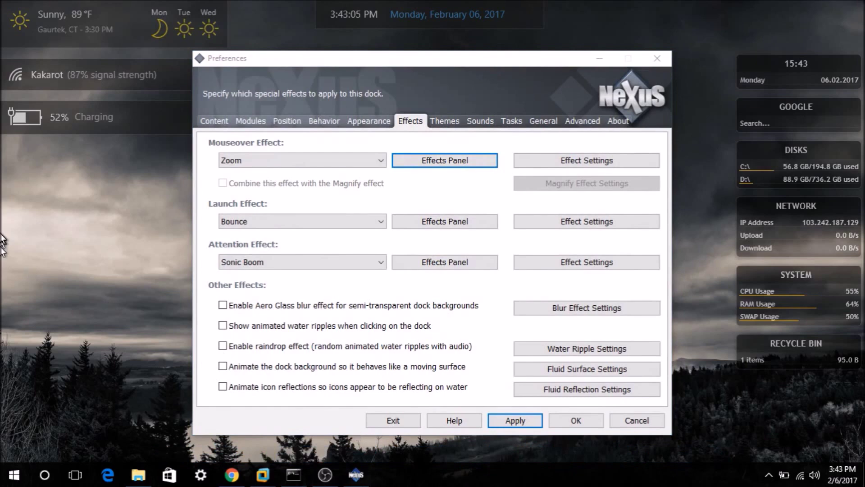
{"action": "left_click", "coordinate": [489, 485]}
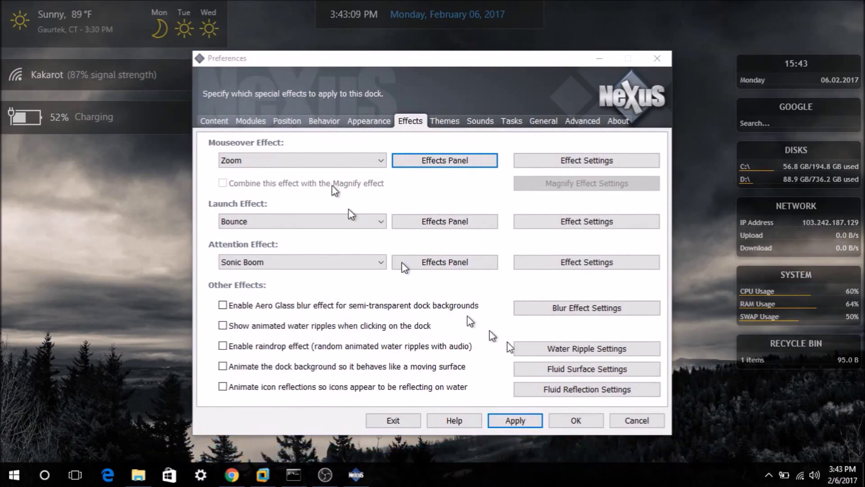
{"action": "left_click", "coordinate": [560, 429]}
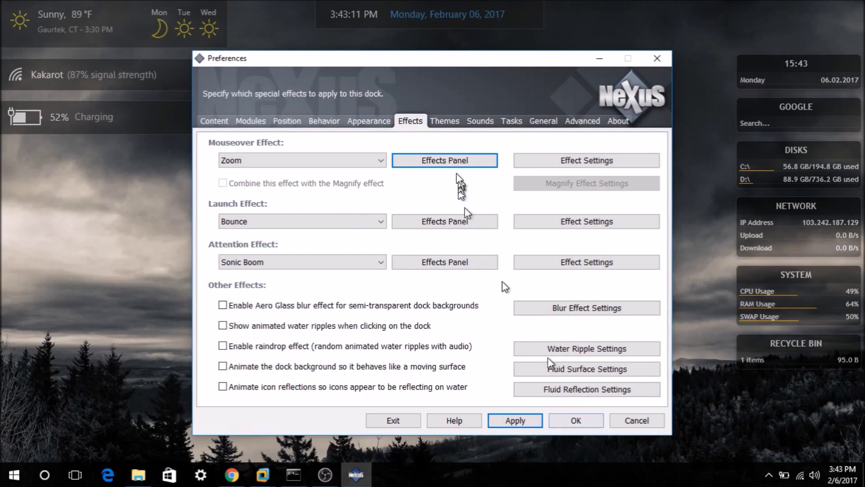
Step: Try two dock themes by applying Leopard and NX-Fire in turn
{"action": "left_click", "coordinate": [452, 122]}
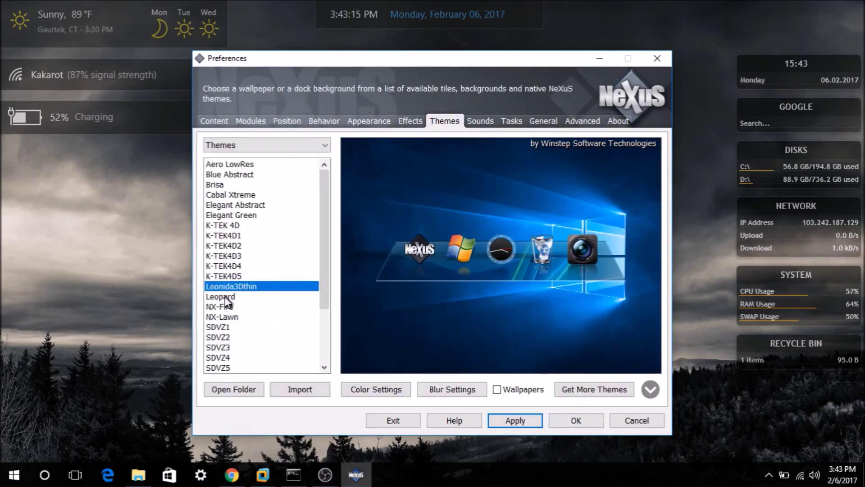
{"action": "left_click", "coordinate": [225, 298]}
{"action": "left_click", "coordinate": [510, 417]}
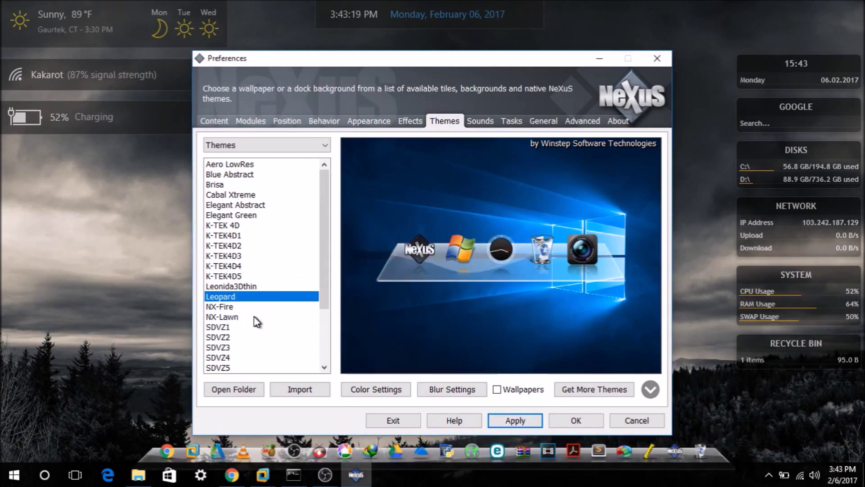
{"action": "left_click", "coordinate": [238, 306]}
{"action": "left_click", "coordinate": [528, 426]}
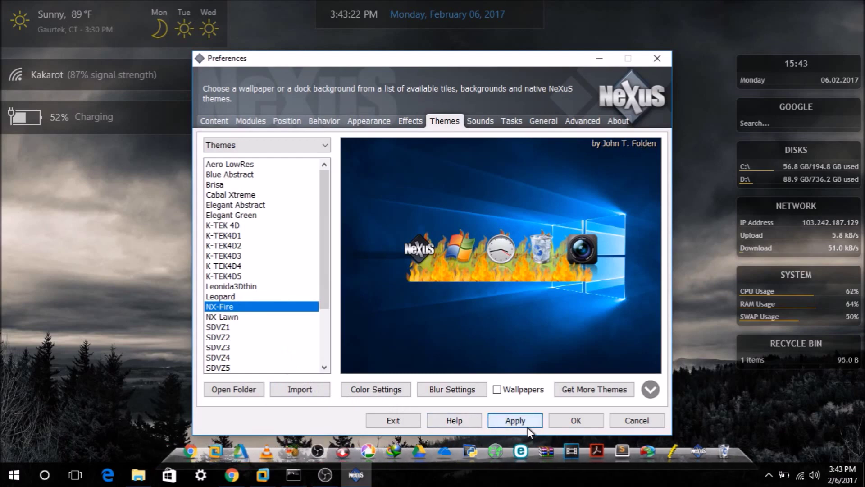
Step: Apply the SDVZ4 theme to the dock, followed by the Skull theme
{"action": "left_click", "coordinate": [279, 357]}
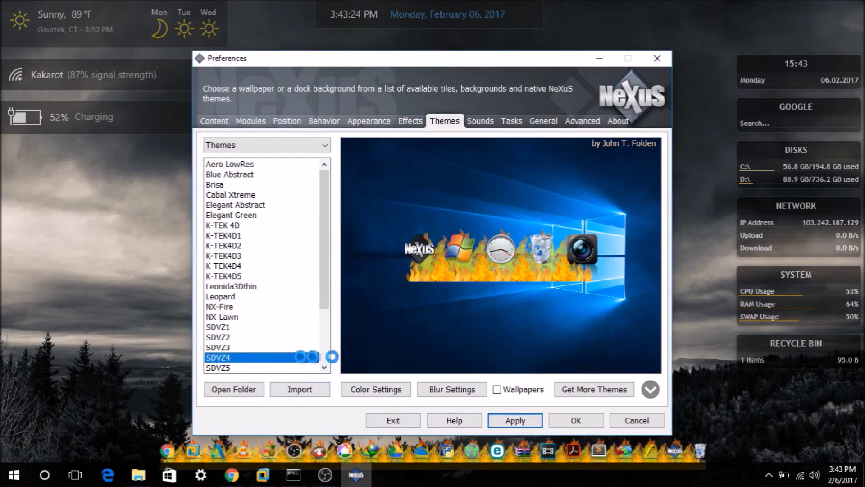
{"action": "left_click", "coordinate": [514, 420]}
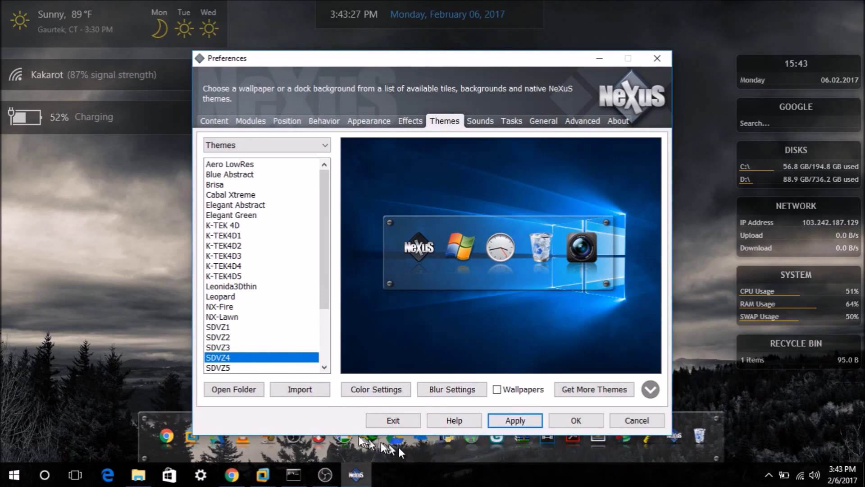
{"action": "scroll", "coordinate": [280, 333], "scroll_direction": "down", "scroll_amount": 3}
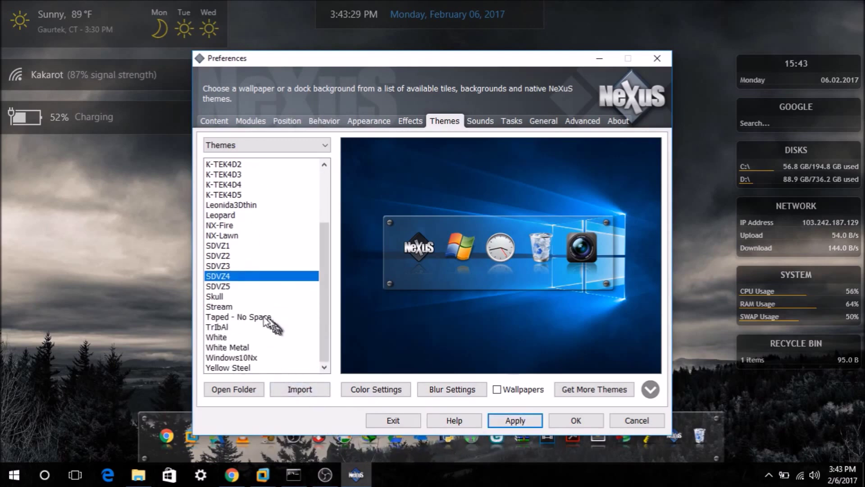
{"action": "left_click", "coordinate": [215, 296]}
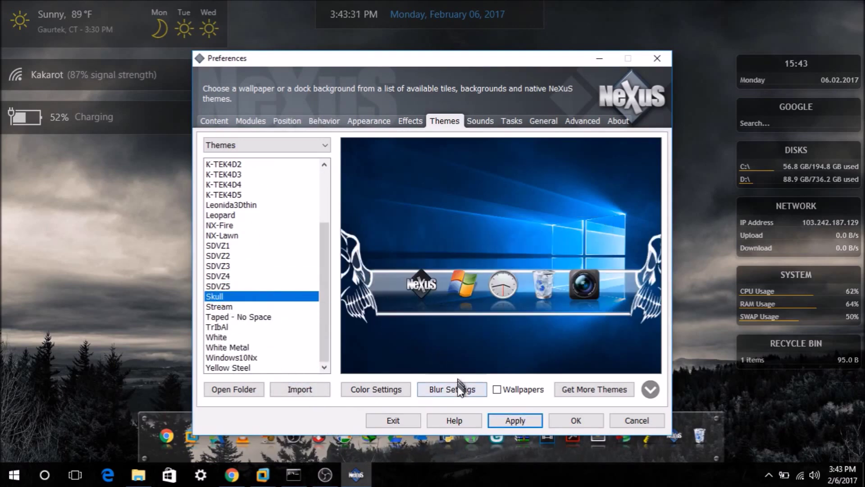
{"action": "left_click", "coordinate": [512, 421]}
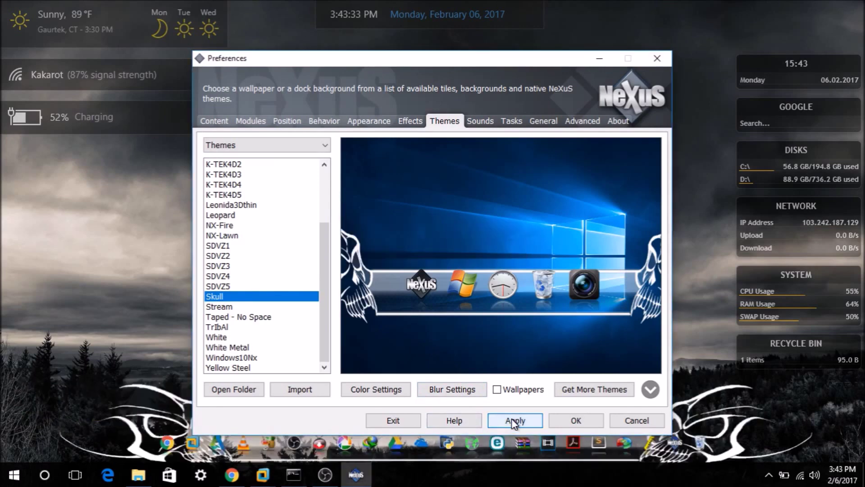
Step: Switch the dock theme to Windows10Nx and apply it
{"action": "left_click", "coordinate": [224, 317]}
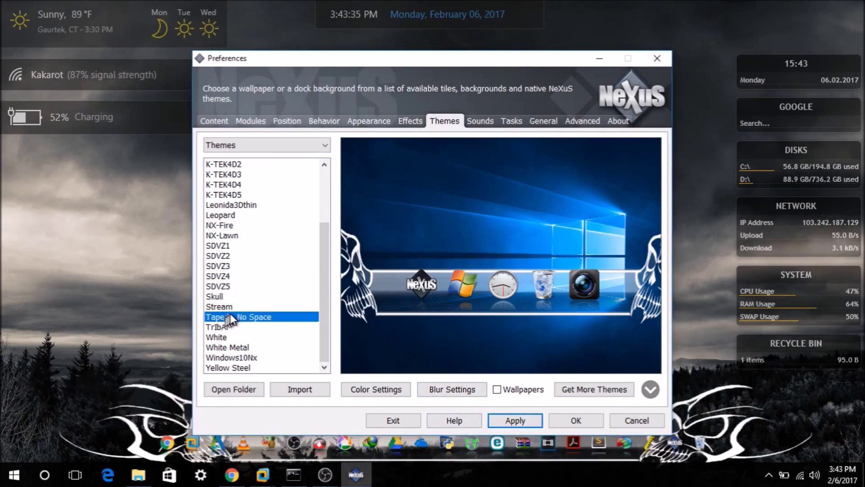
{"action": "left_click", "coordinate": [235, 357]}
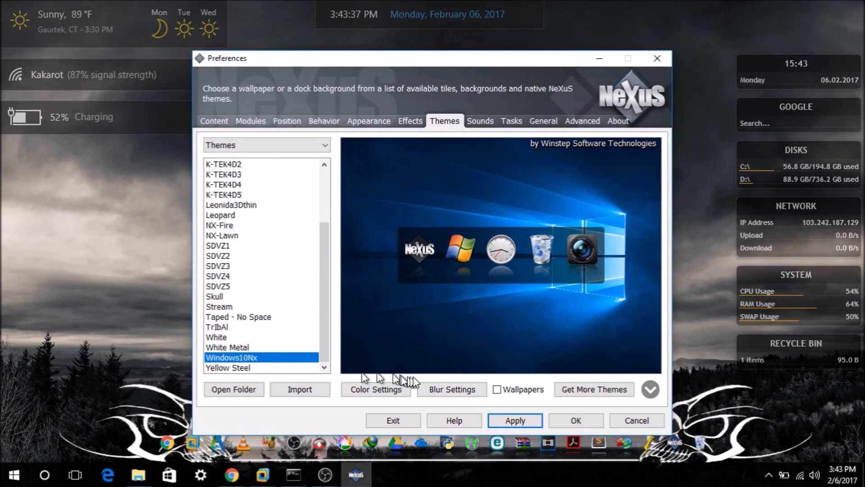
{"action": "left_click", "coordinate": [520, 422]}
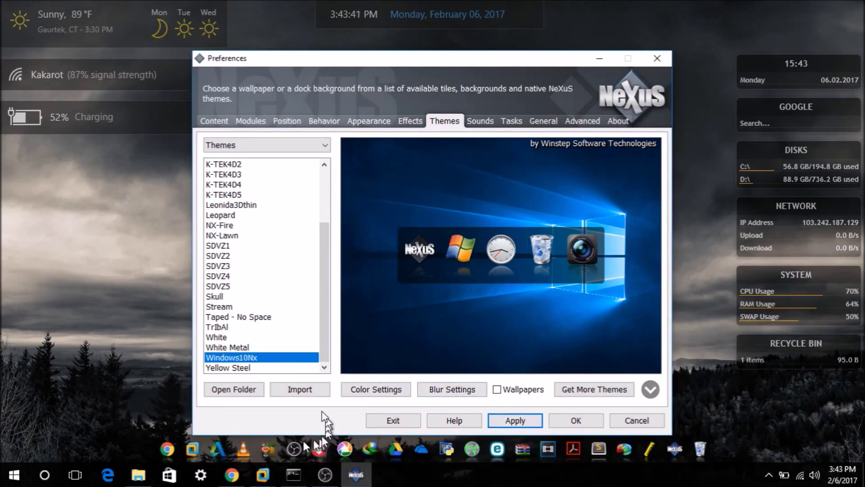
Step: Set the dock theme back to Leonida3Dthin and apply it
{"action": "scroll", "coordinate": [254, 234], "scroll_direction": "up", "scroll_amount": 3}
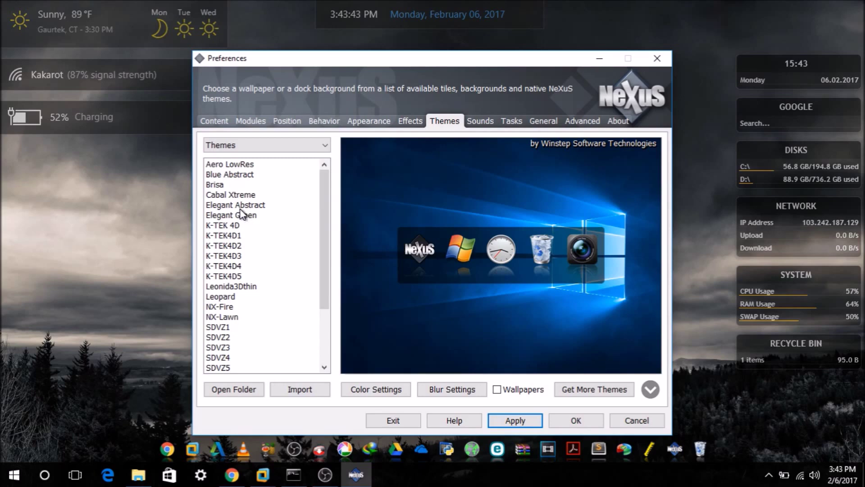
{"action": "left_click", "coordinate": [229, 286]}
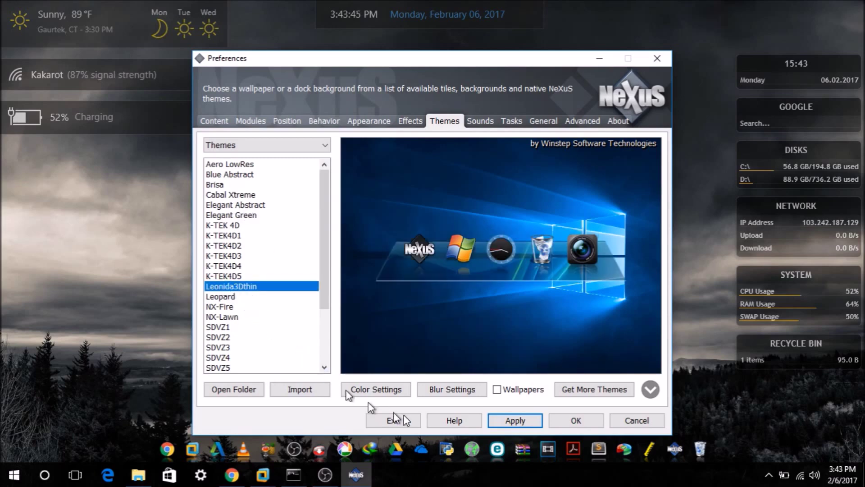
{"action": "left_click", "coordinate": [506, 425]}
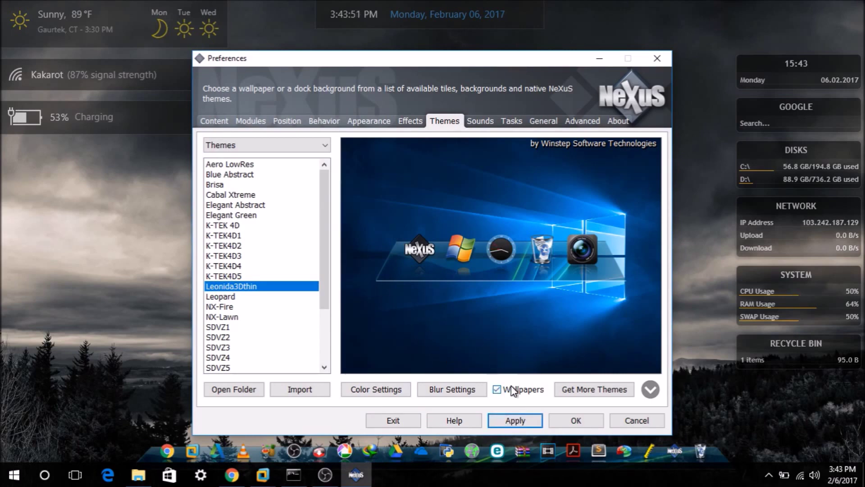
Step: View the Sounds settings, and hide and restore the Windows taskbar through the Tasks settings, applying each change
{"action": "left_click", "coordinate": [476, 121]}
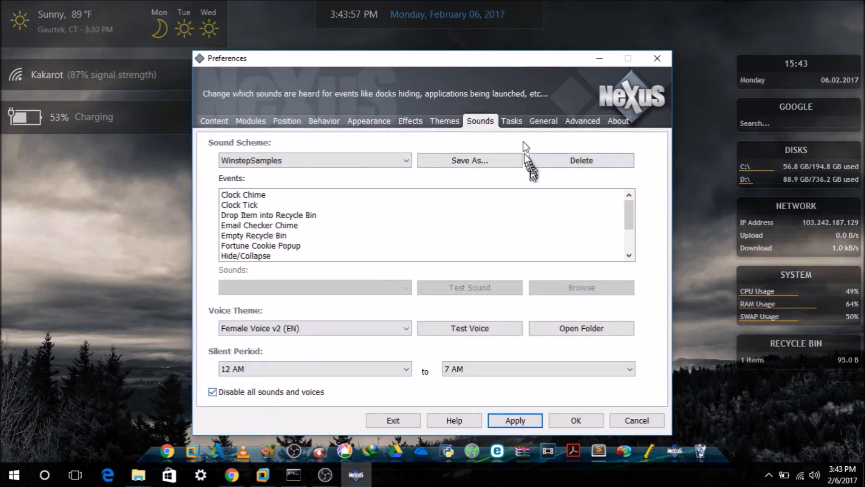
{"action": "left_click", "coordinate": [512, 121]}
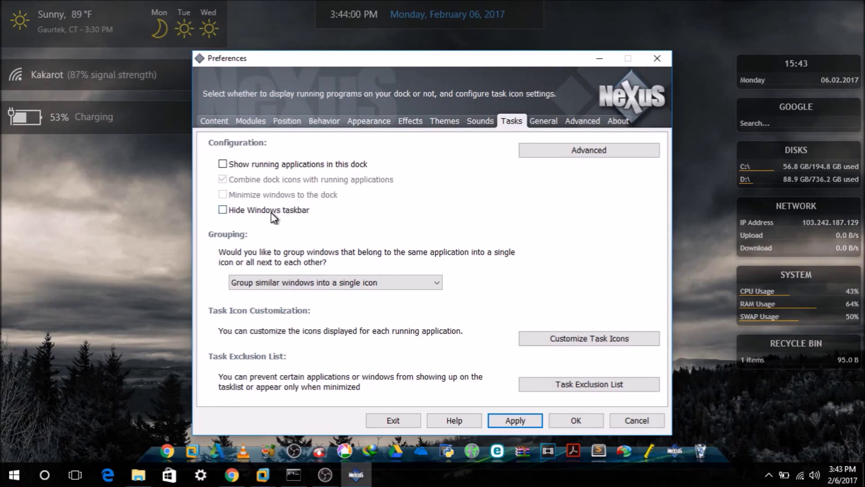
{"action": "left_click", "coordinate": [516, 420]}
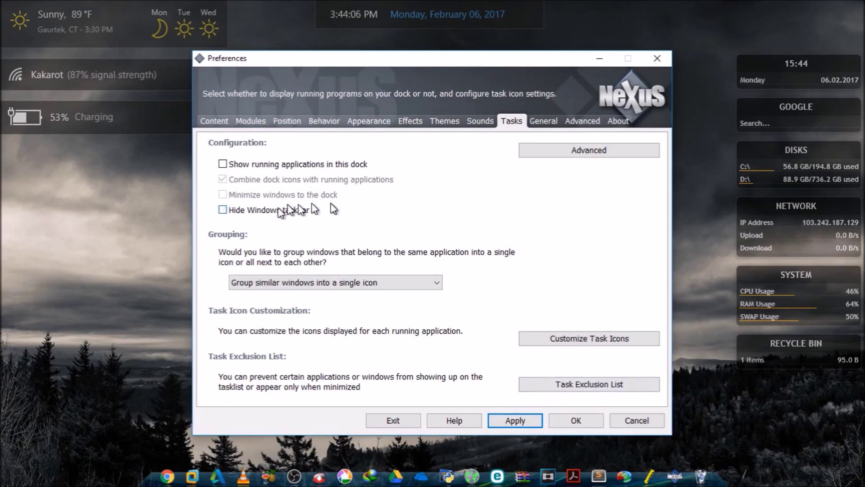
{"action": "left_click", "coordinate": [495, 417]}
Step: Look through the General and Advanced preferences and the About page with its version and language details
{"action": "left_click", "coordinate": [543, 121]}
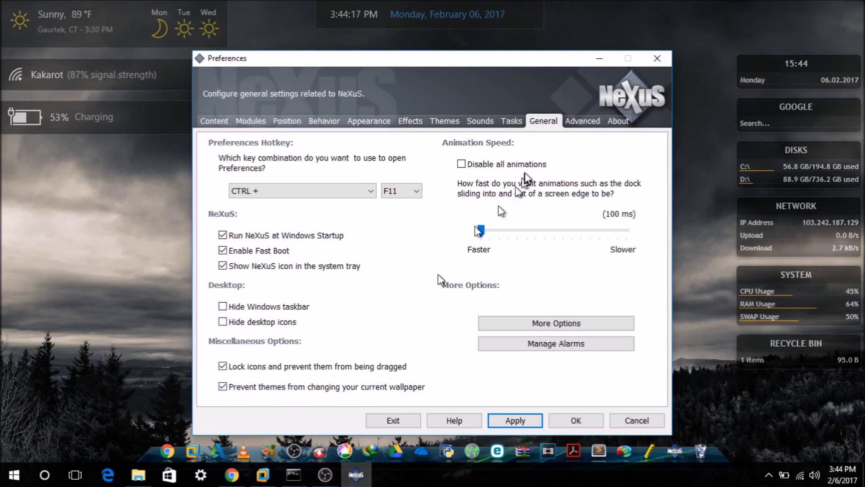
{"action": "left_click", "coordinate": [585, 128]}
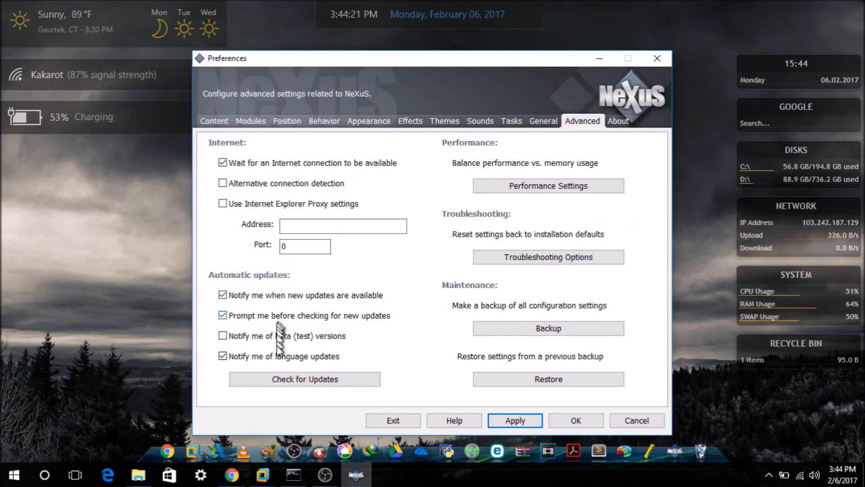
{"action": "left_click", "coordinate": [619, 122]}
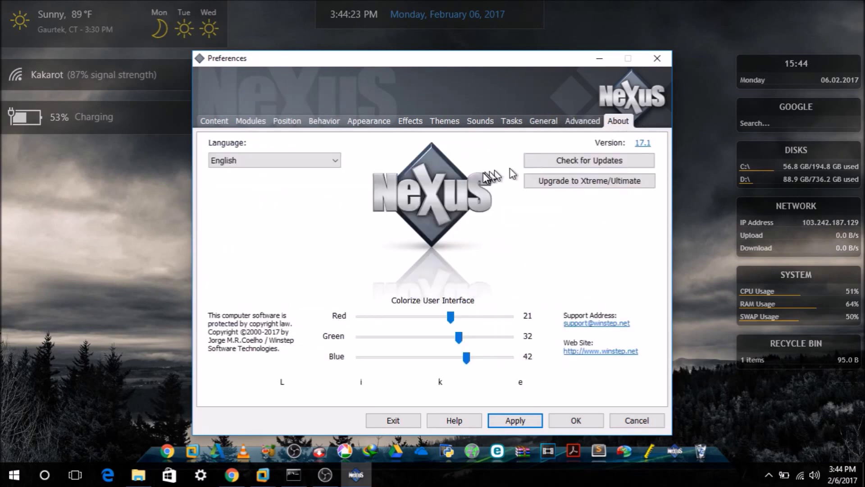